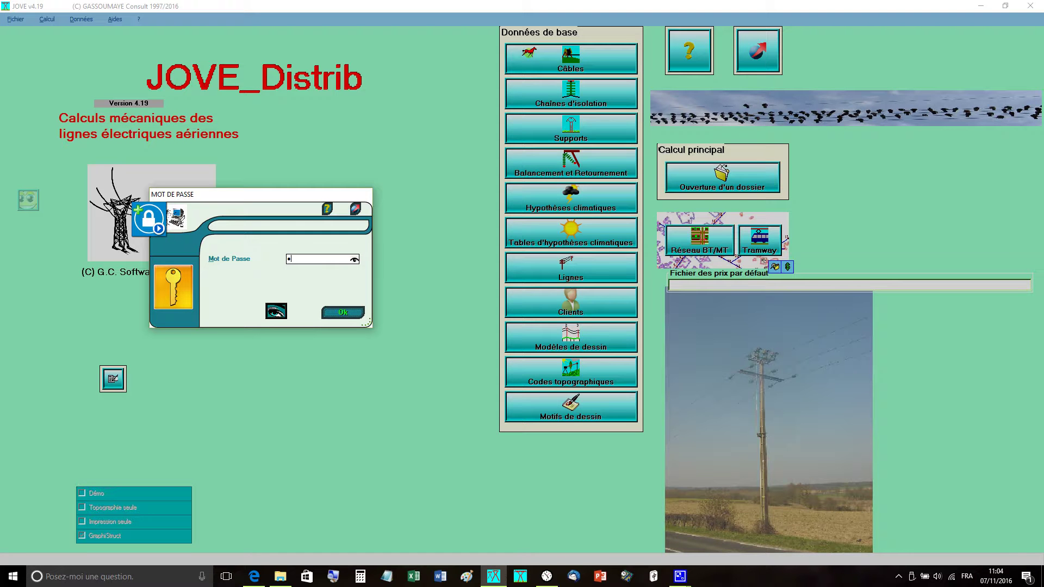
Enter the access password and confirm it.
text(*)
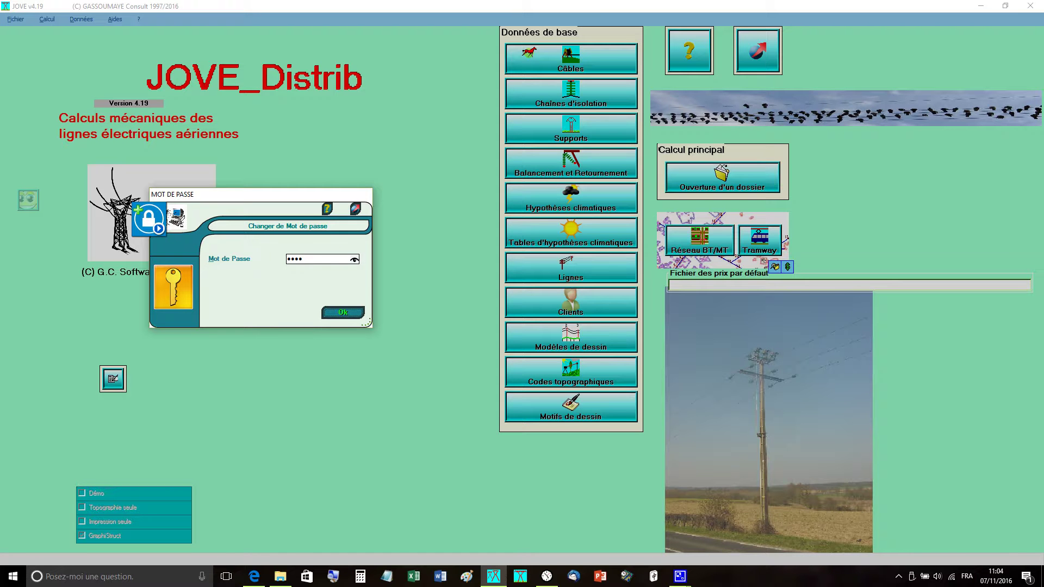
key(Return)
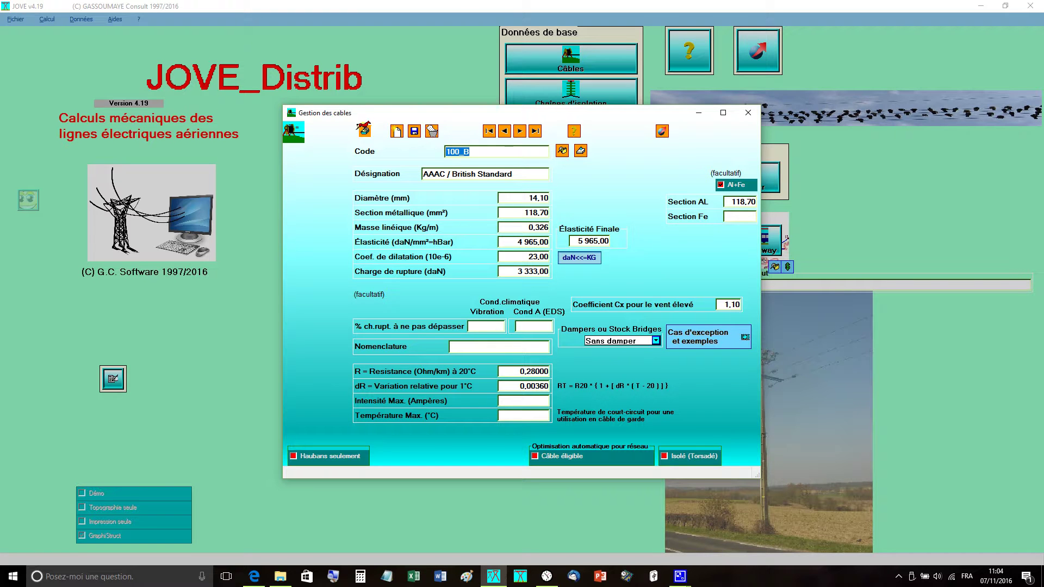
Open the cable data file from the Cables_Standards folder as the source to copy cables from.
click(364, 130)
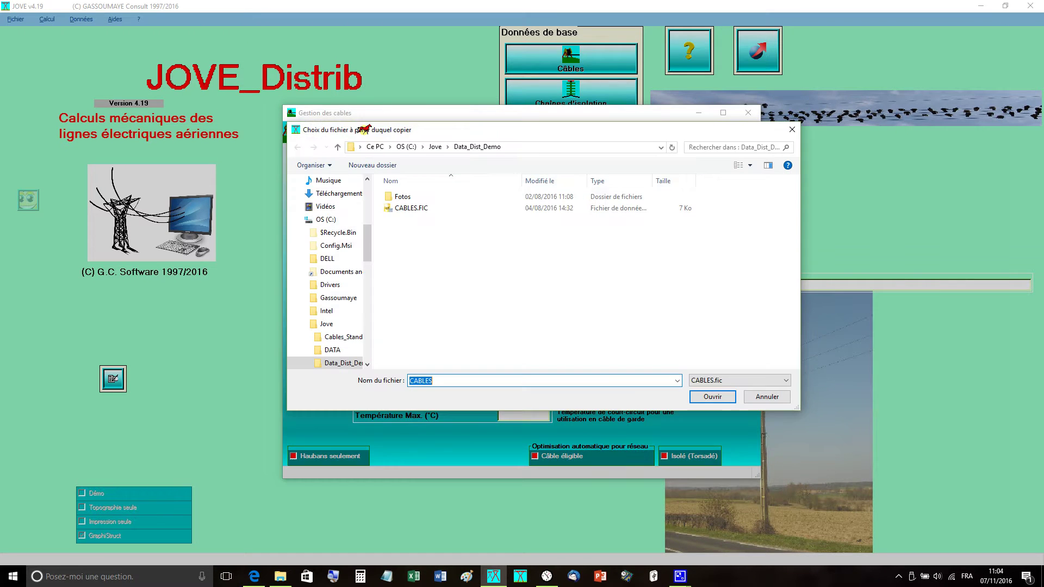
click(435, 148)
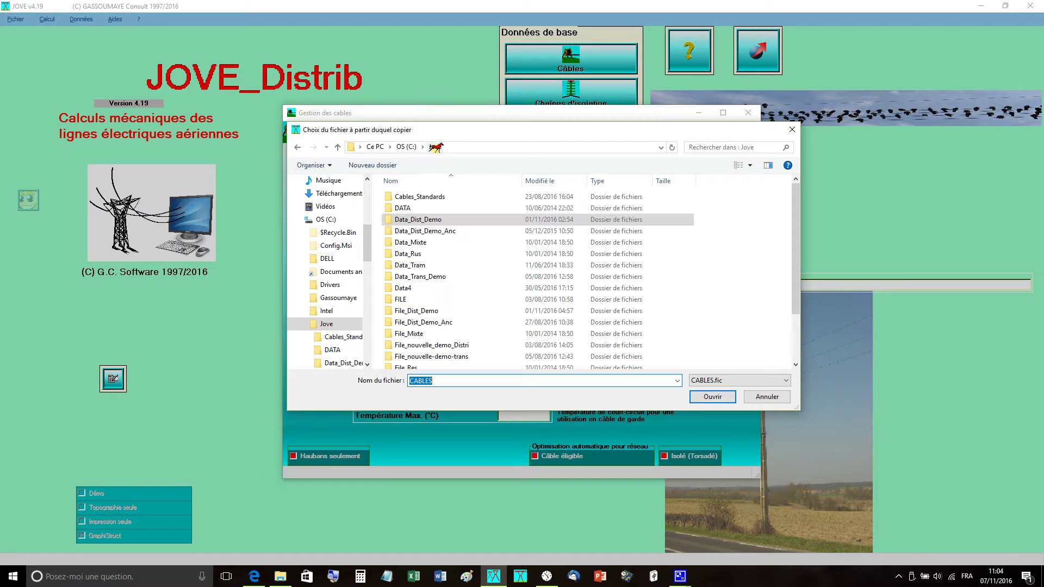
double_click(420, 195)
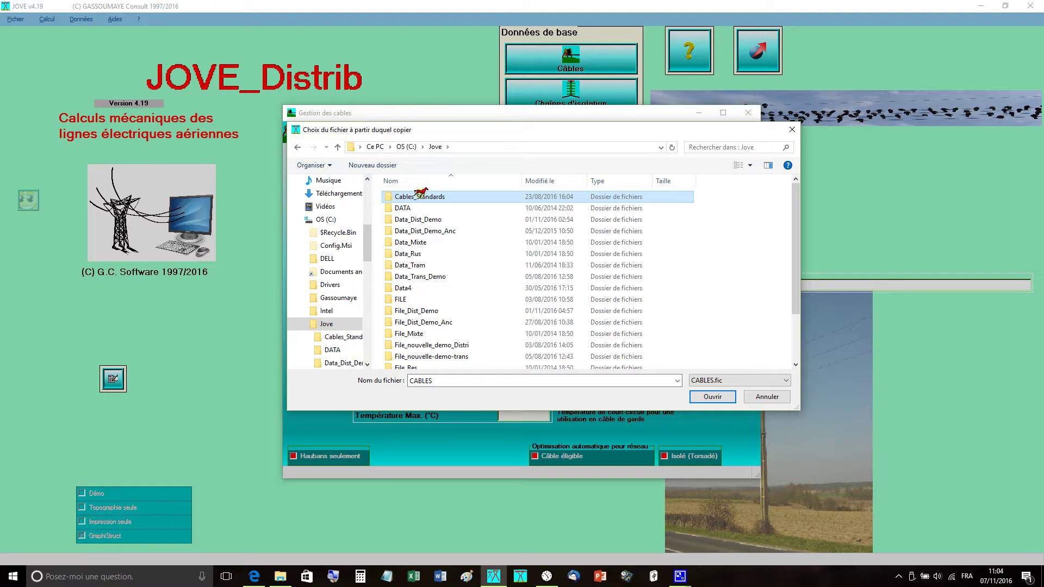
double_click(422, 195)
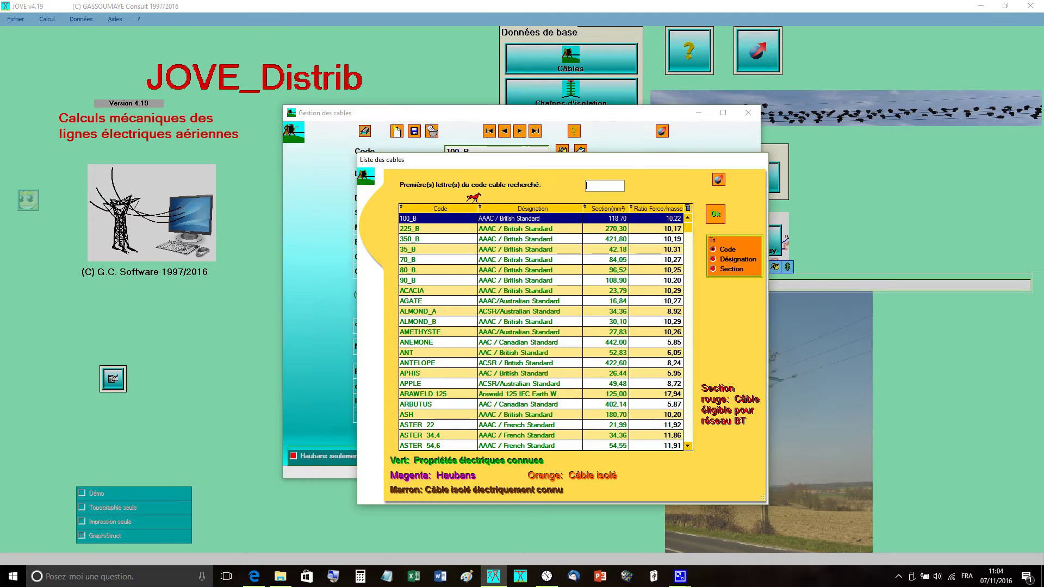
Examine the codes, standards and sections in the cable list, and leave the cable management without choosing a cable.
scroll(565, 238, down, 15)
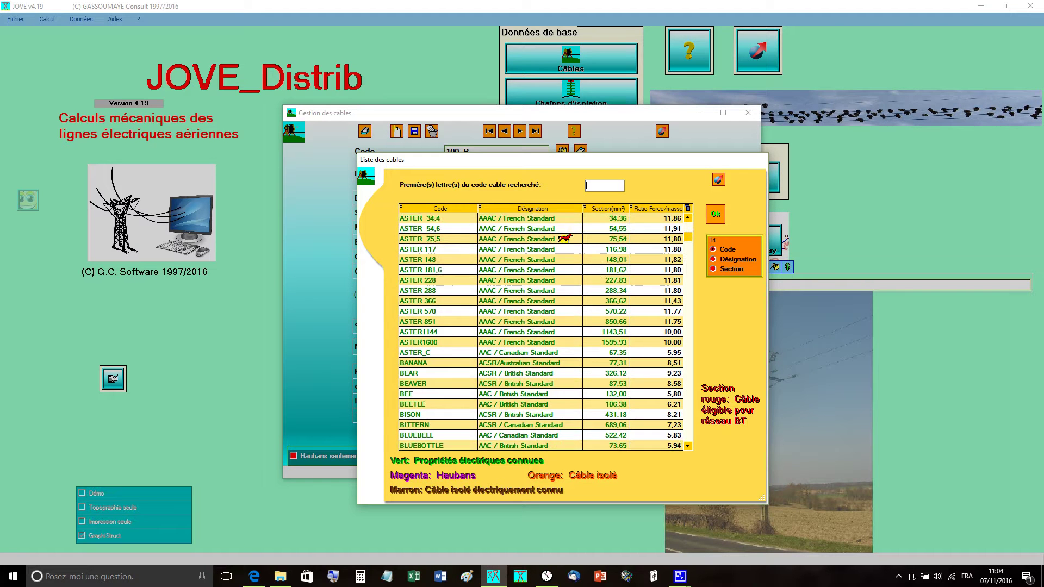
scroll(565, 237, down, 3)
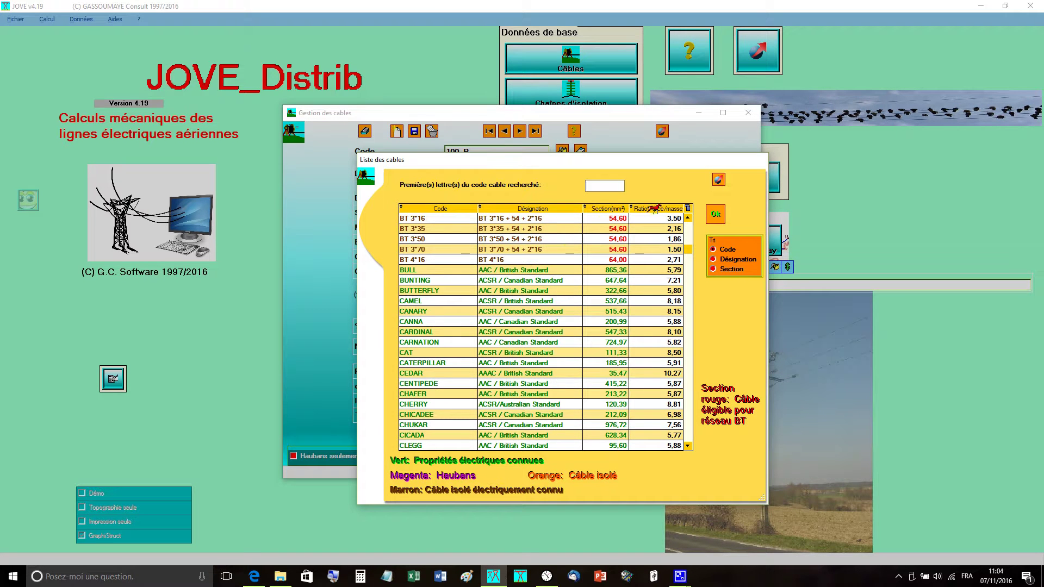
scroll(540, 266, down, 4)
scroll(540, 265, down, 1)
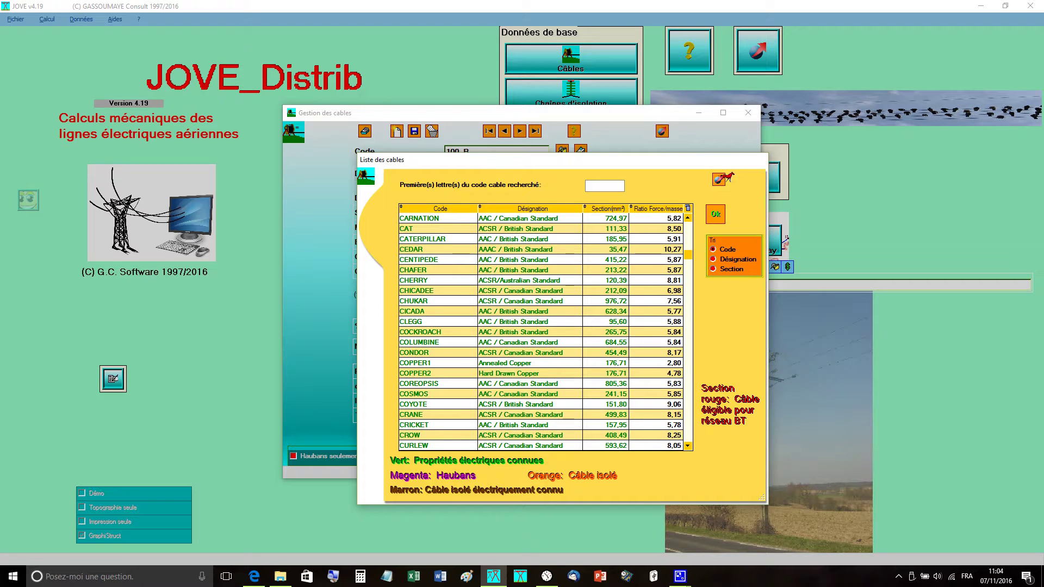
click(719, 179)
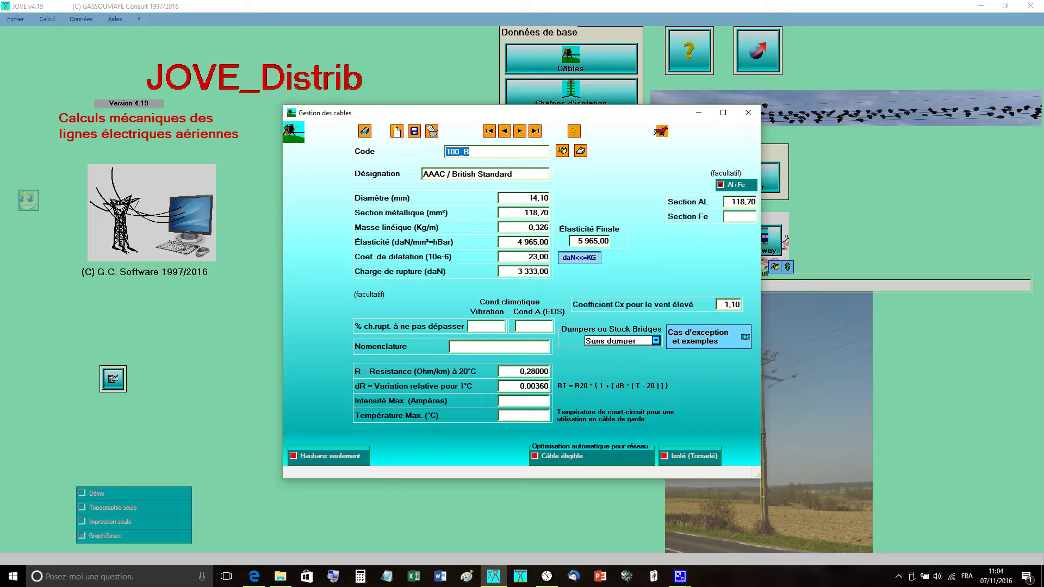
click(661, 131)
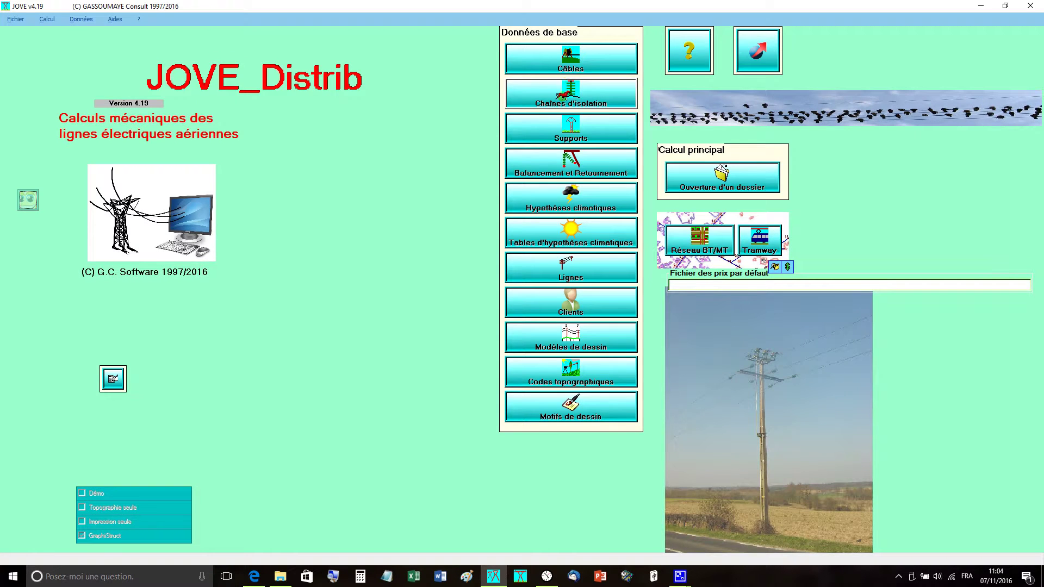
Try the Rigide function on insulator chain 2CT175/40 in the insulator chain data, and leave without saving the change.
click(571, 94)
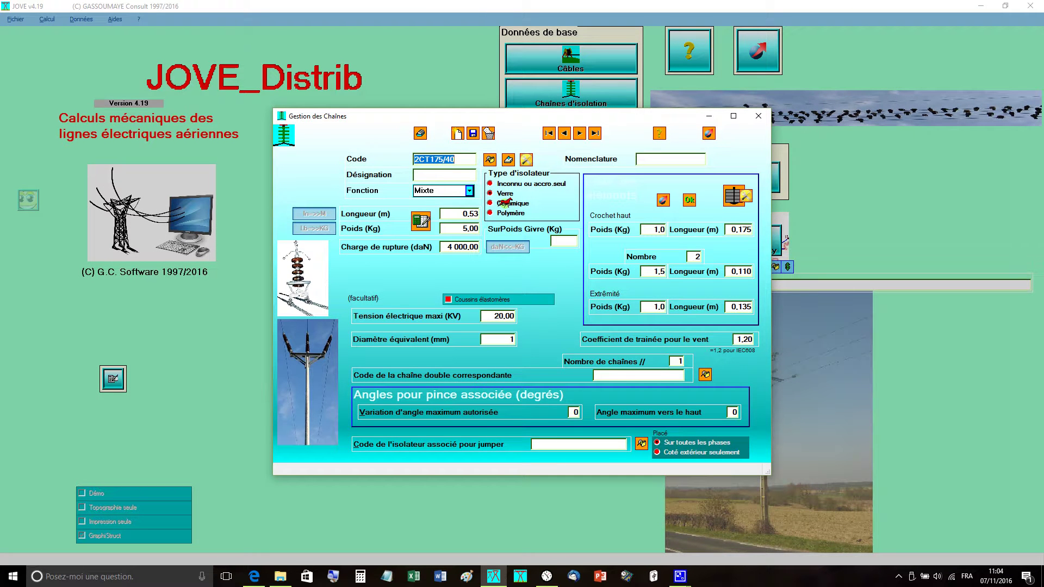
click(468, 190)
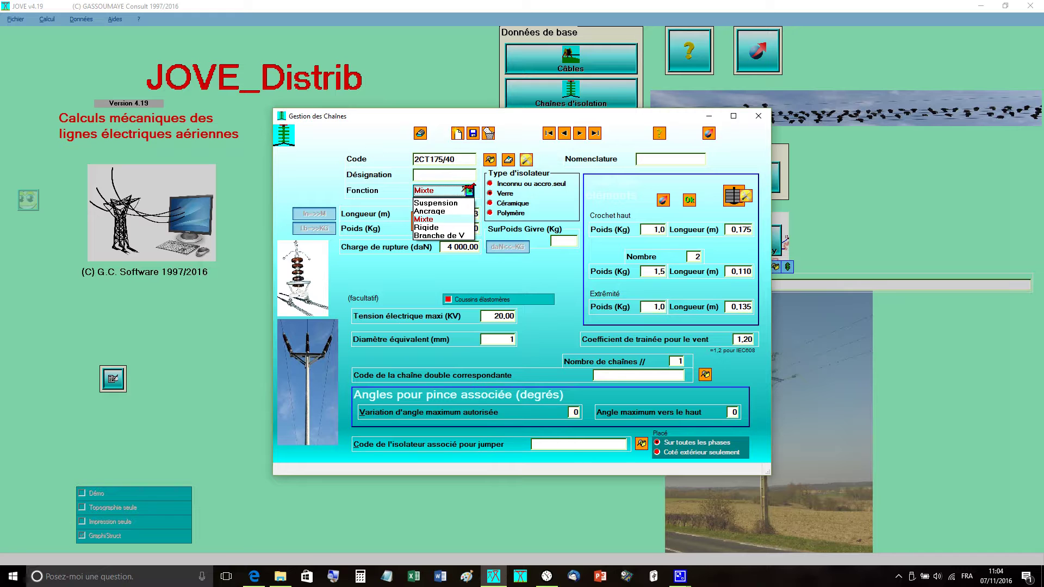
click(429, 227)
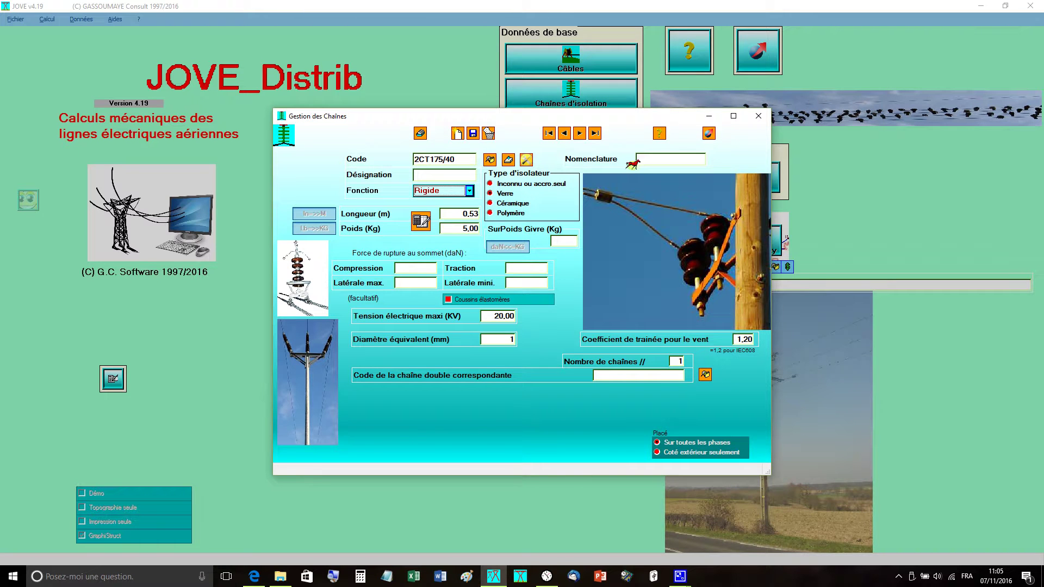
click(708, 133)
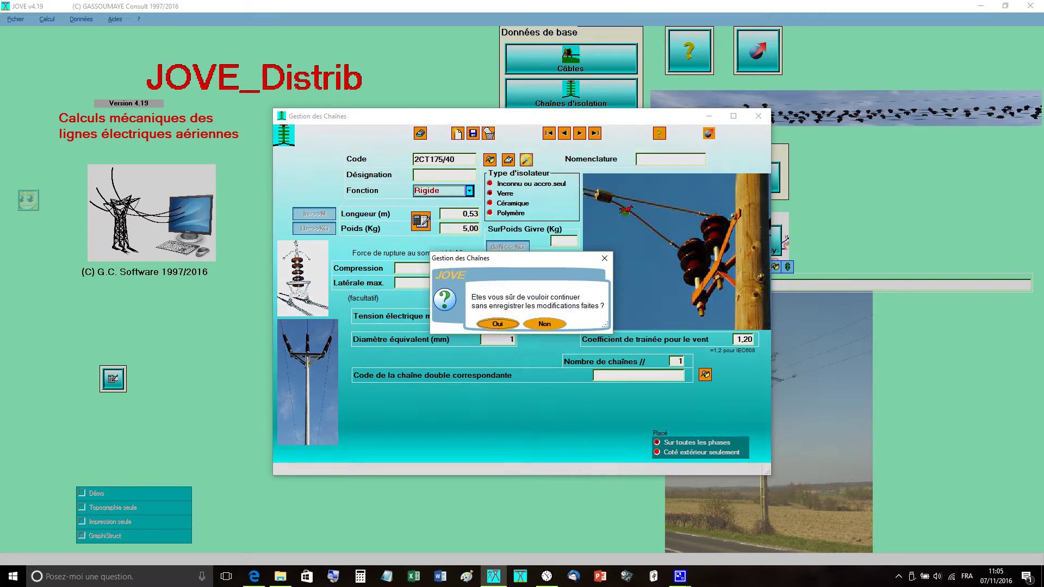
click(497, 323)
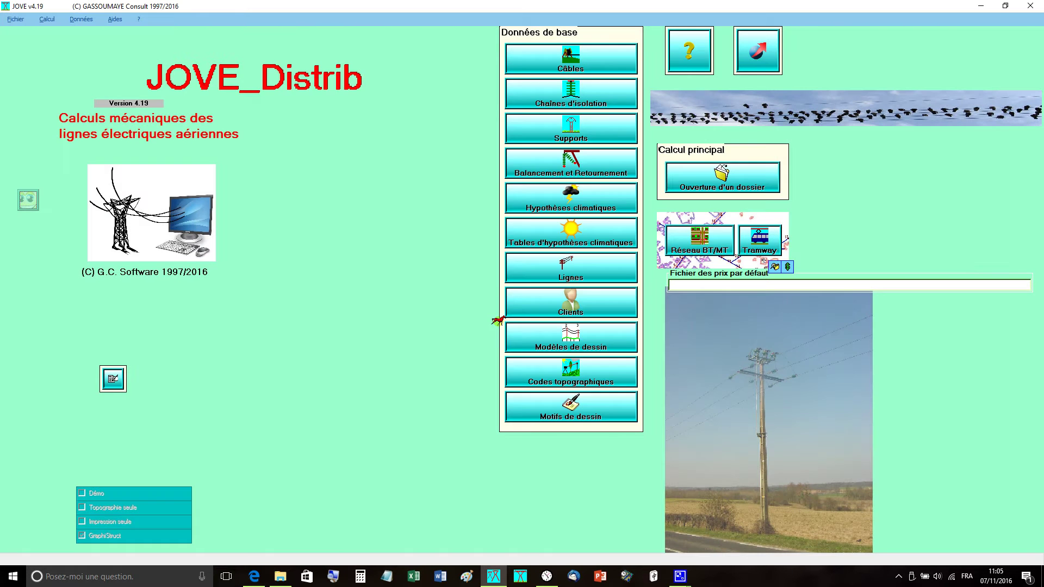
Open the supports data, view the pole and crossarm definitions, and leaf through the crossarm records to BP.
click(571, 130)
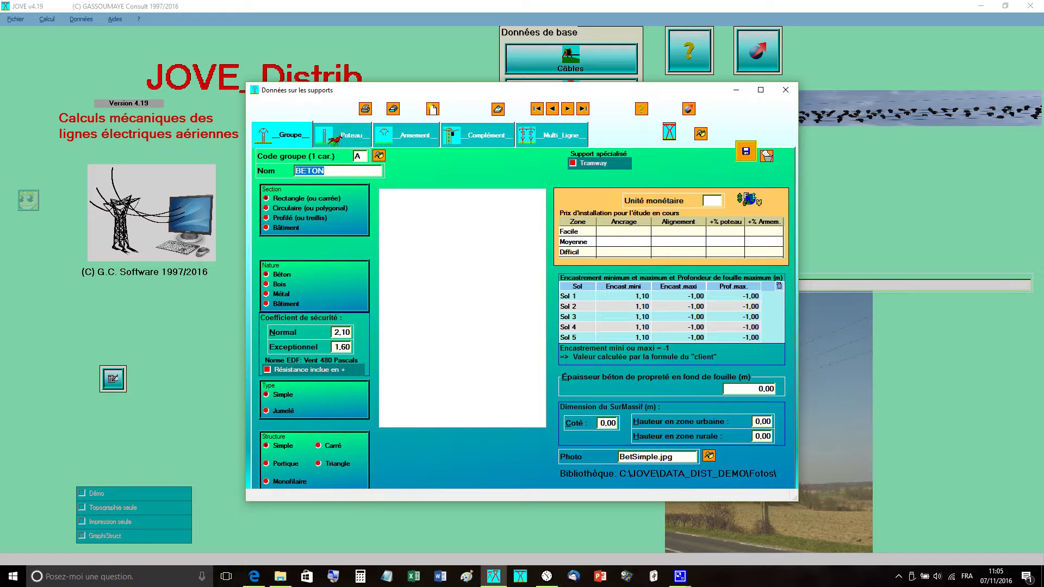
click(335, 138)
click(414, 134)
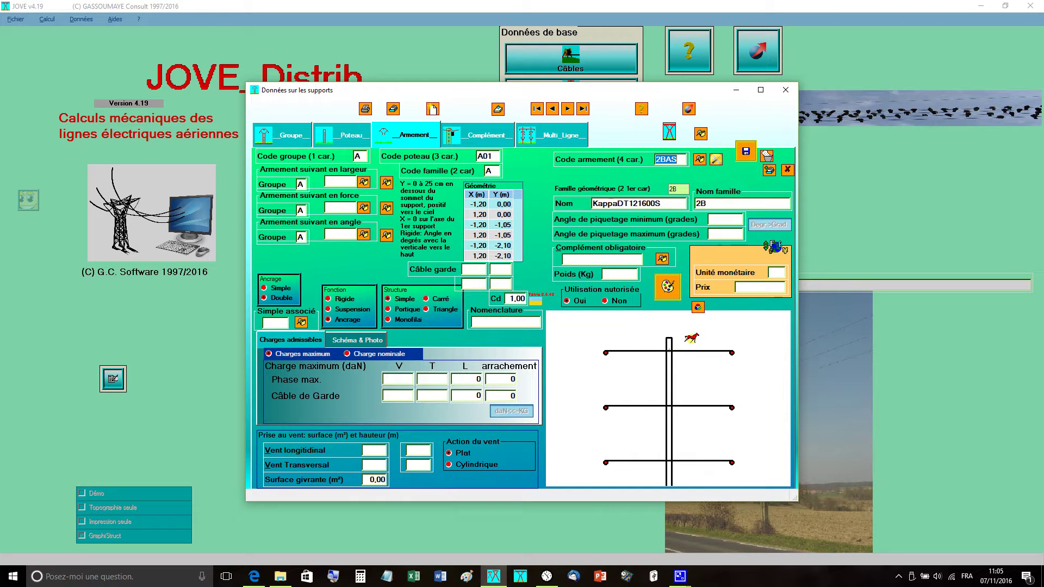
click(567, 108)
click(566, 107)
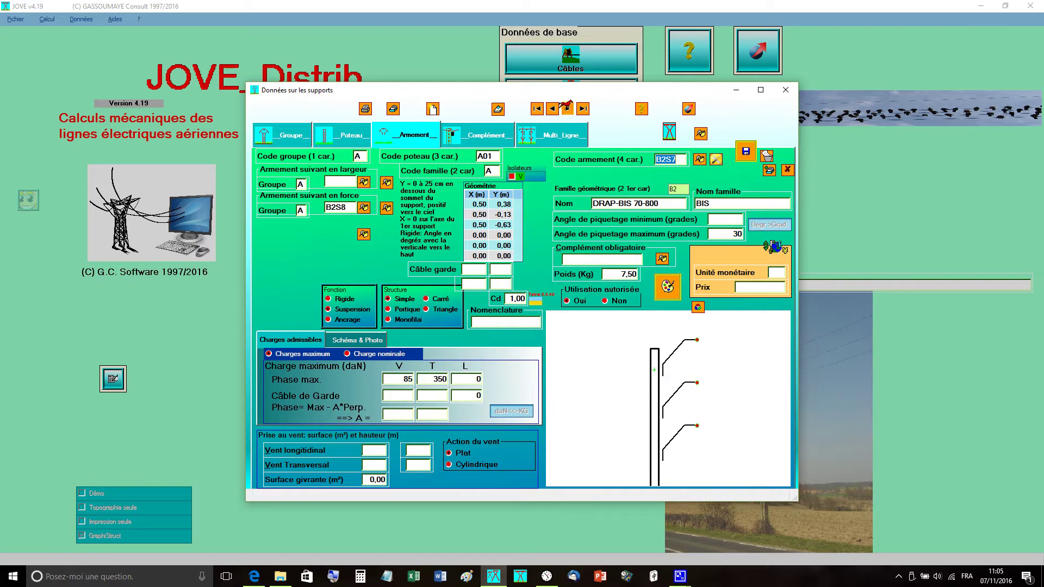
click(567, 107)
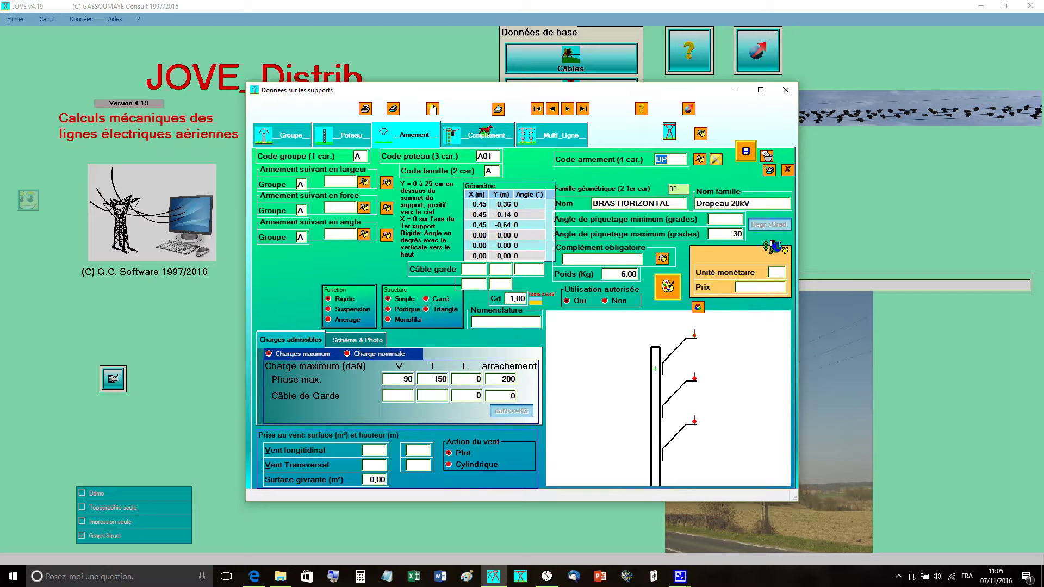
Review the complementary equipment and multi-line crossarm data of the supports, and close the supports data.
click(485, 130)
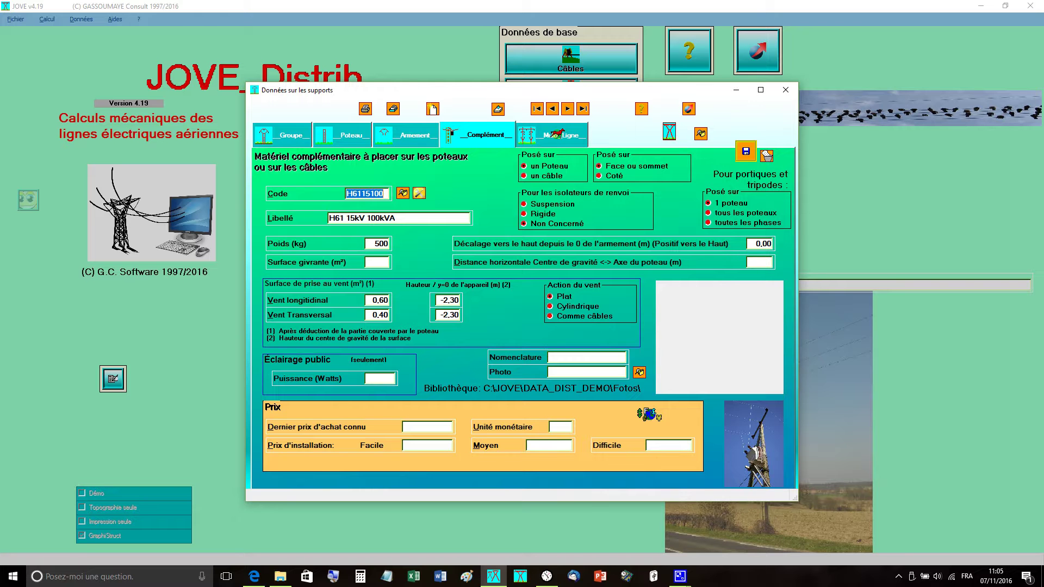
click(556, 134)
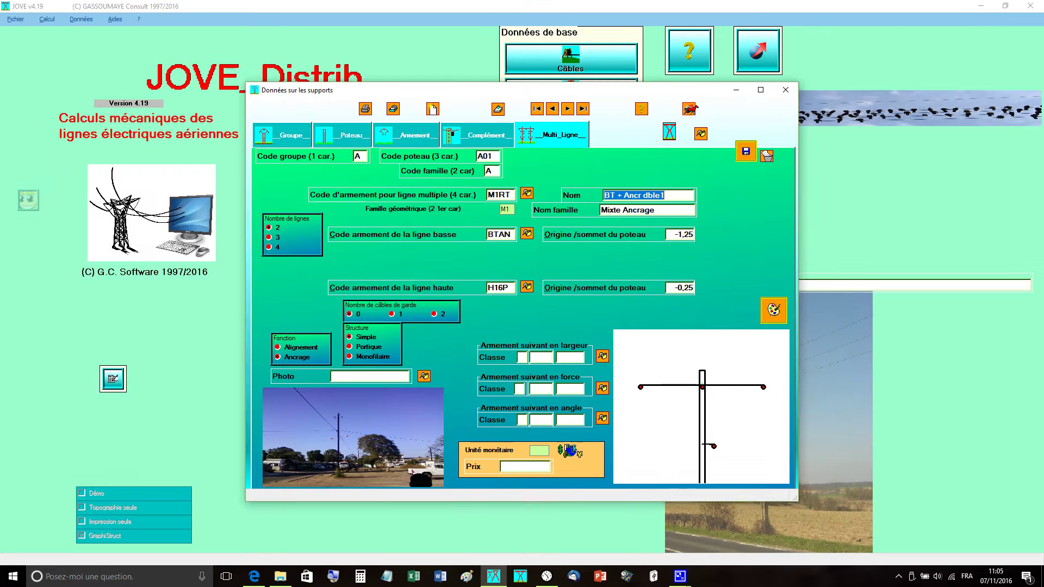
click(688, 109)
Leave the distribution module, enter the transmission line module and open its pylon data.
click(755, 49)
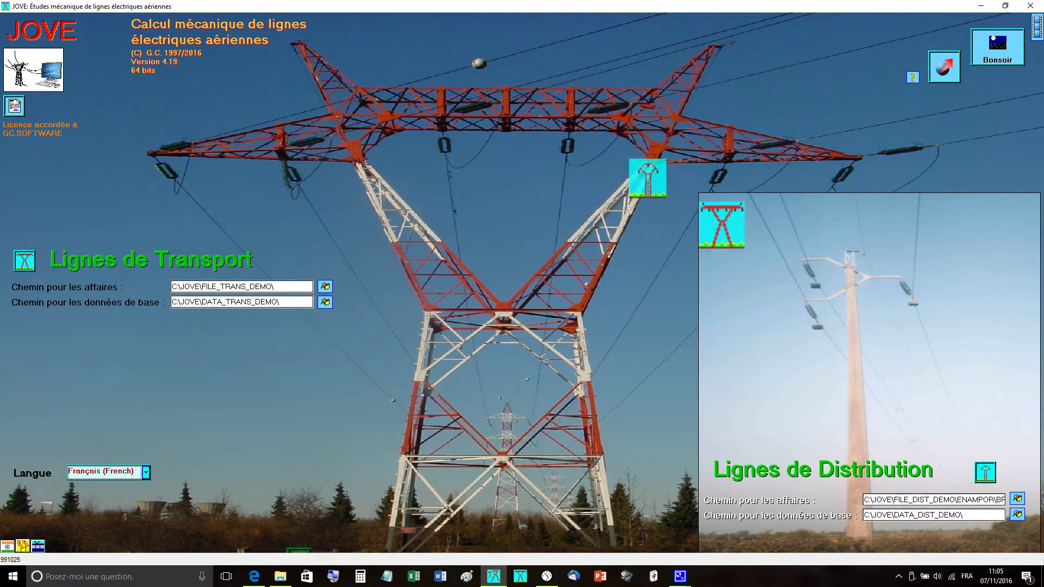
click(24, 260)
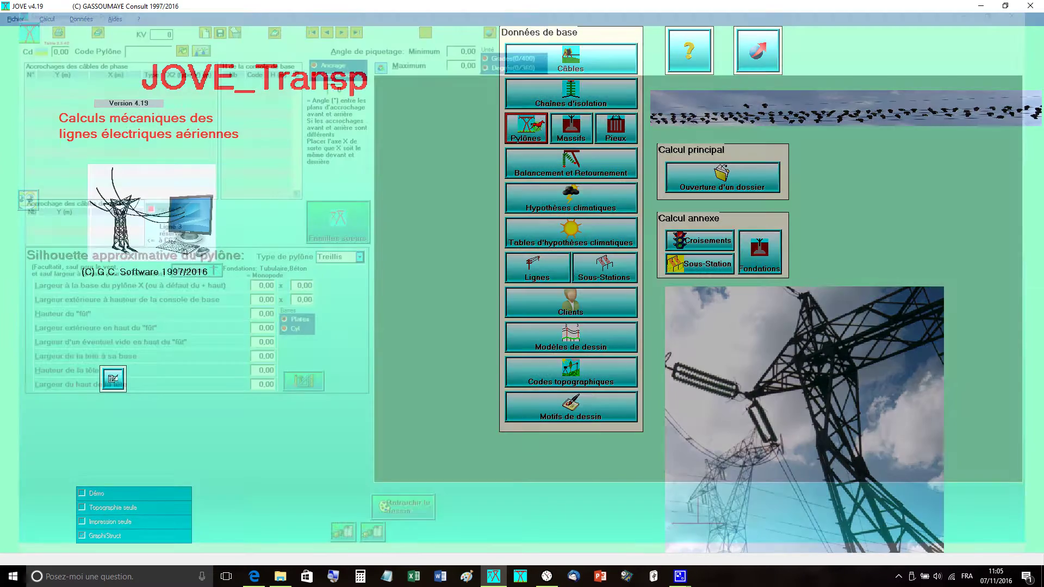
click(531, 124)
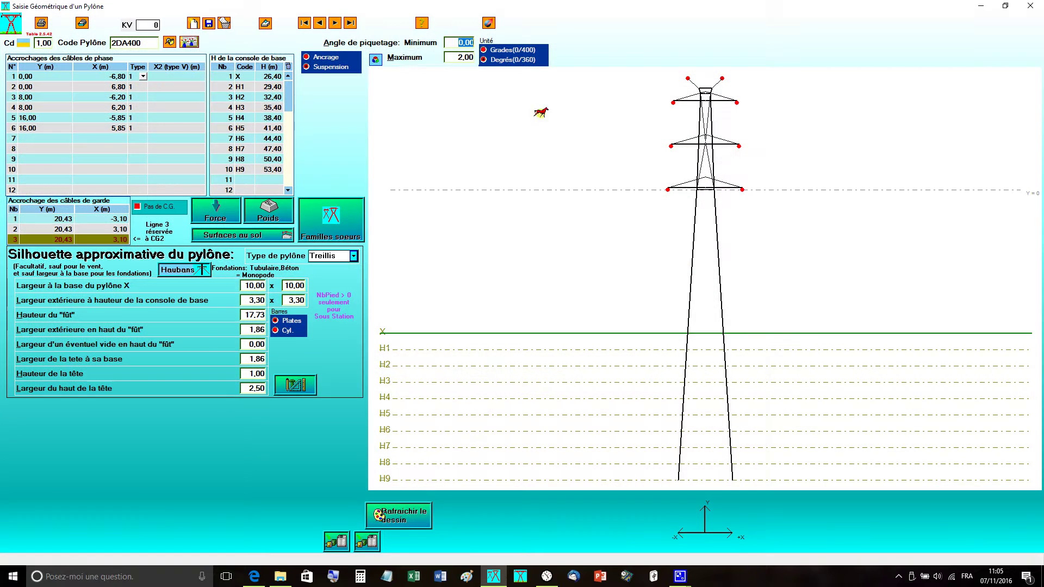
Browse the pylon geometry records one by one from 2DA400 to 4DD400.
click(336, 22)
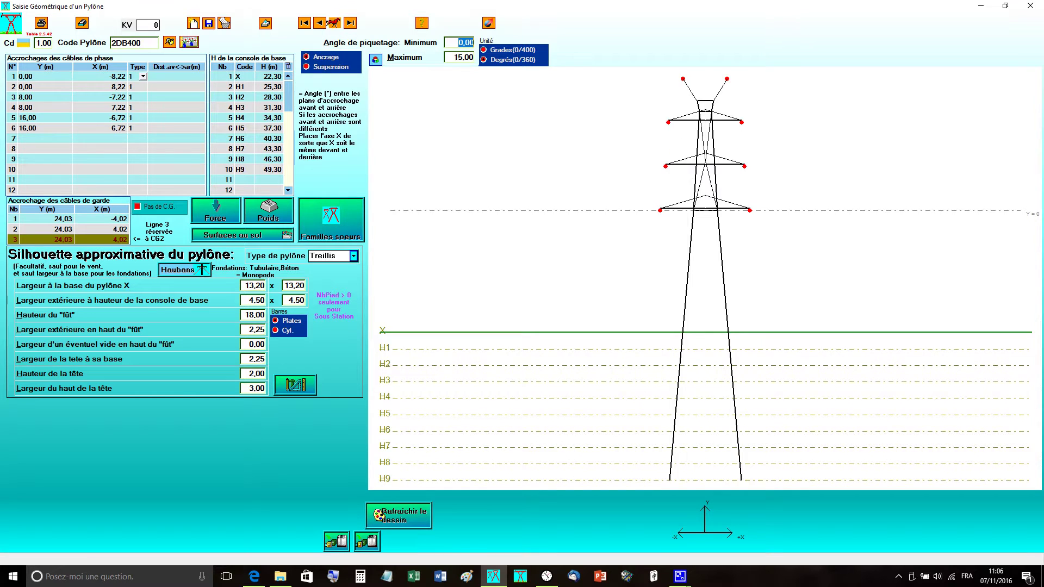
click(336, 22)
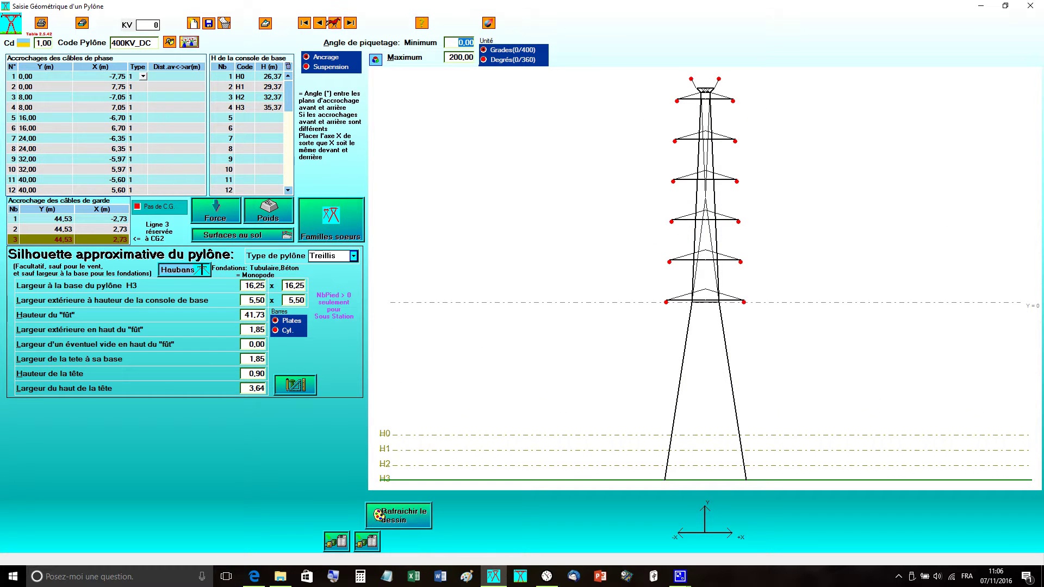
click(334, 22)
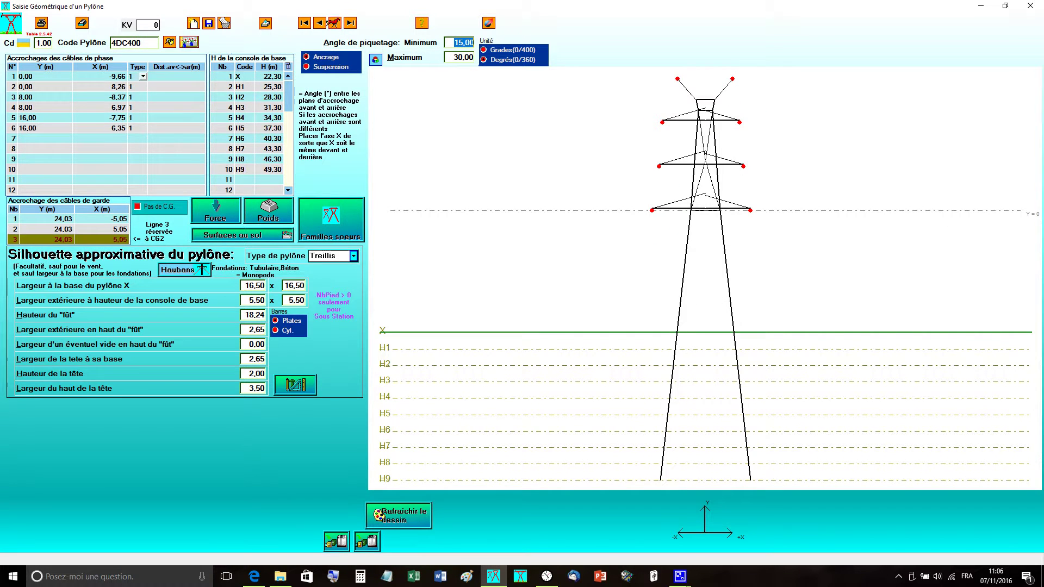
click(334, 22)
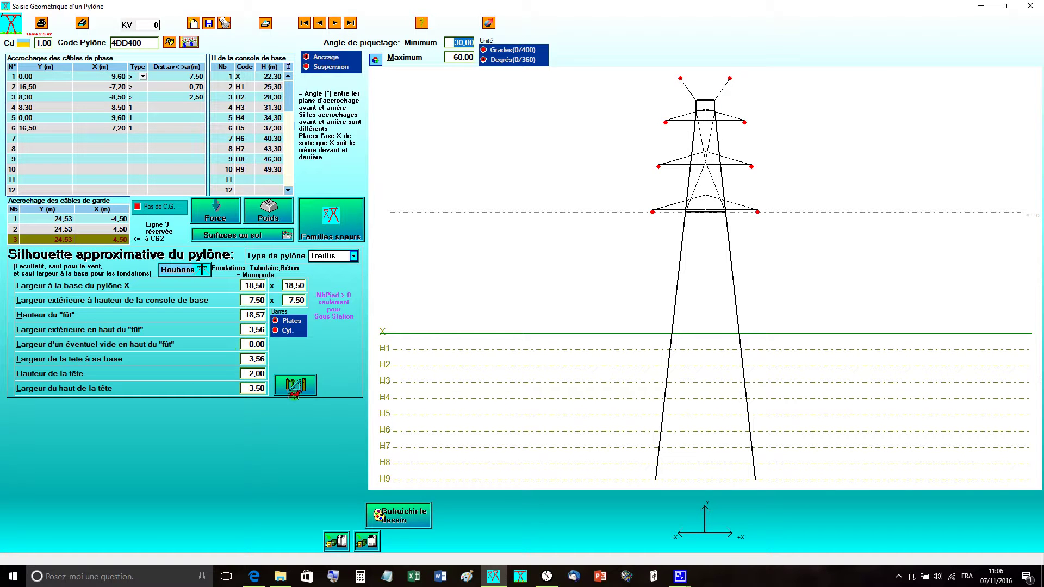
Load pylon DWA from the pylon list, open its detailed bar description and show the tower in 3D.
click(170, 42)
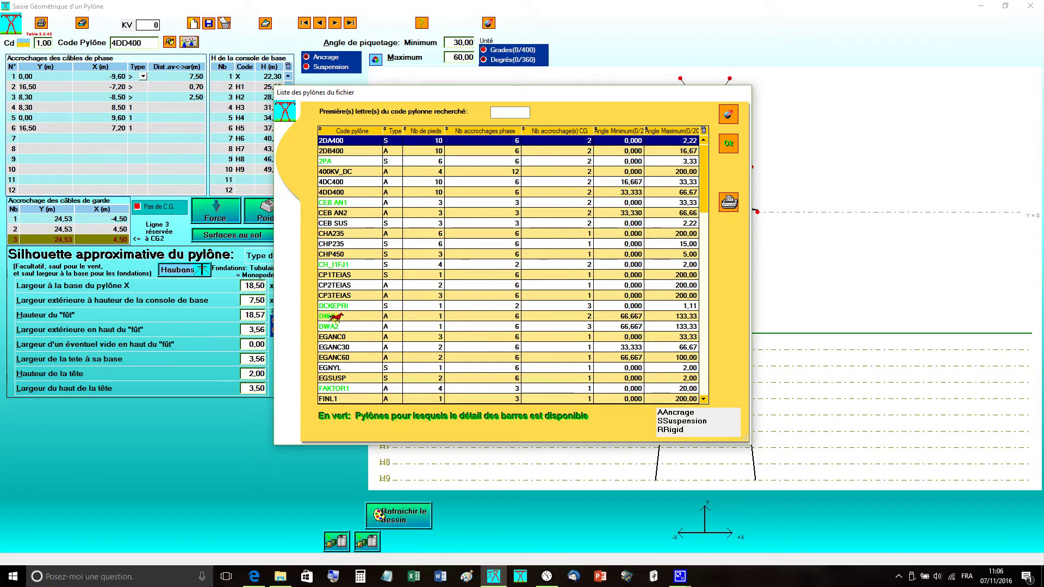
double_click(330, 317)
click(303, 375)
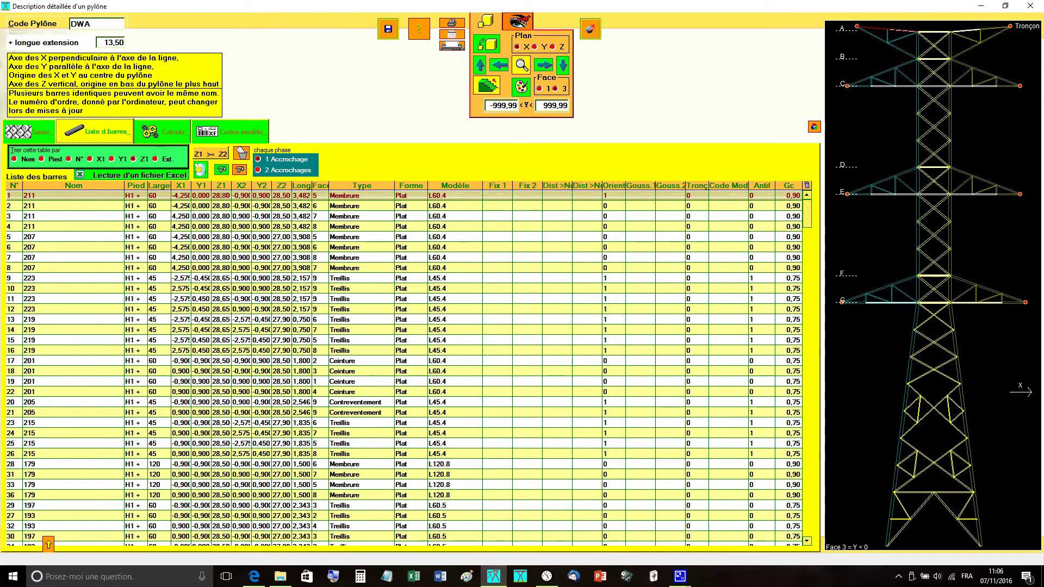
click(518, 19)
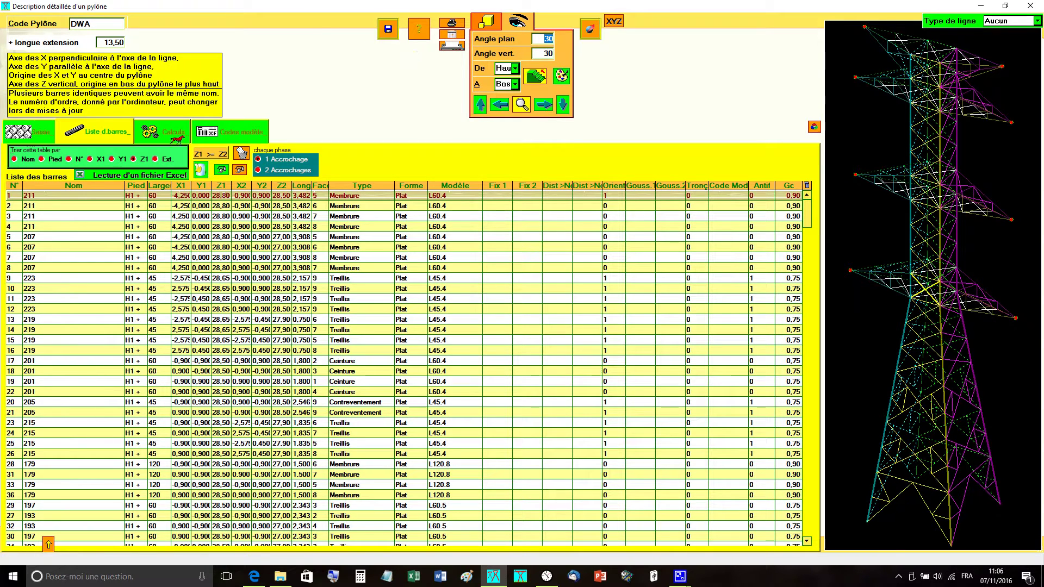
Calculate the structural model of pylon DWA for extension H1 and display the result in 3D.
click(156, 133)
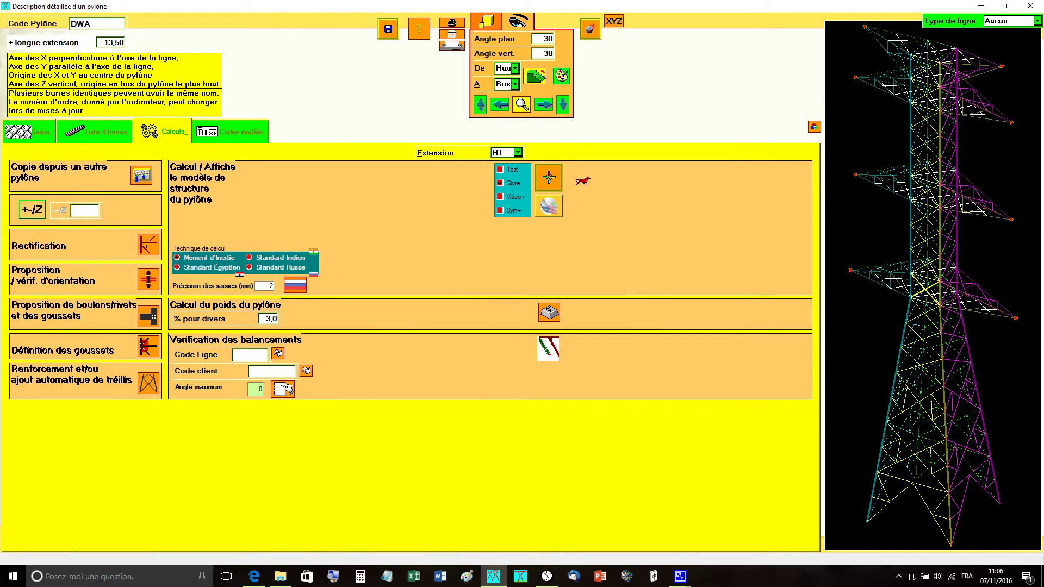
click(551, 176)
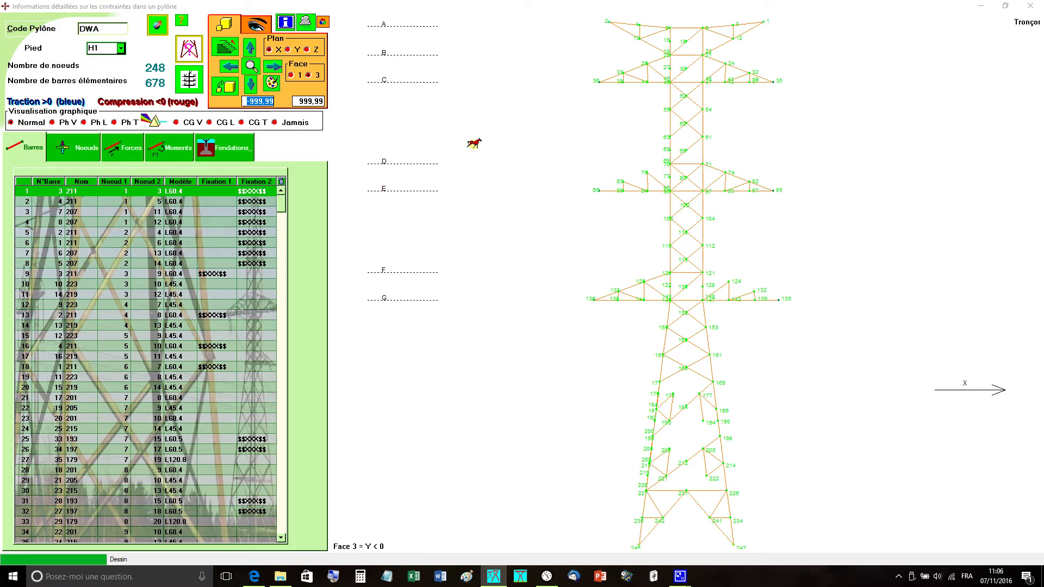
click(224, 24)
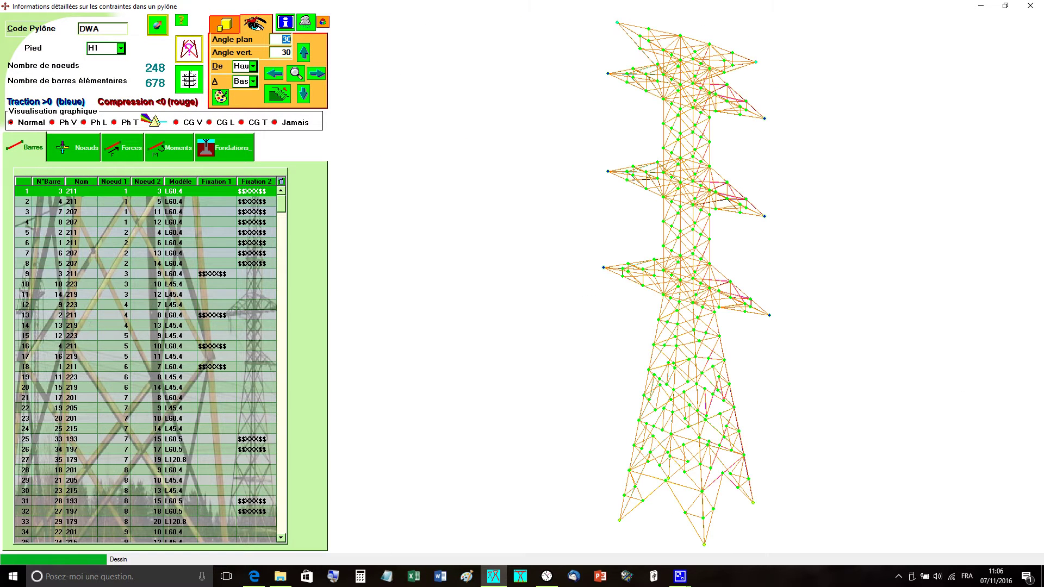
Display pylon DWA's bar stresses under the phase load cases, including Ph L and Ph T, and return to the main menu.
click(60, 122)
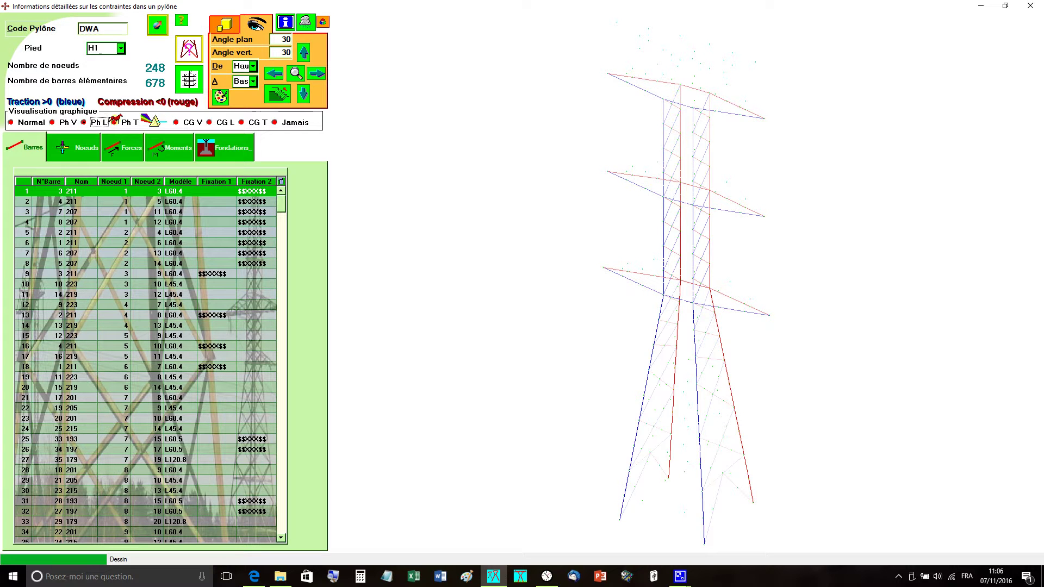
click(117, 120)
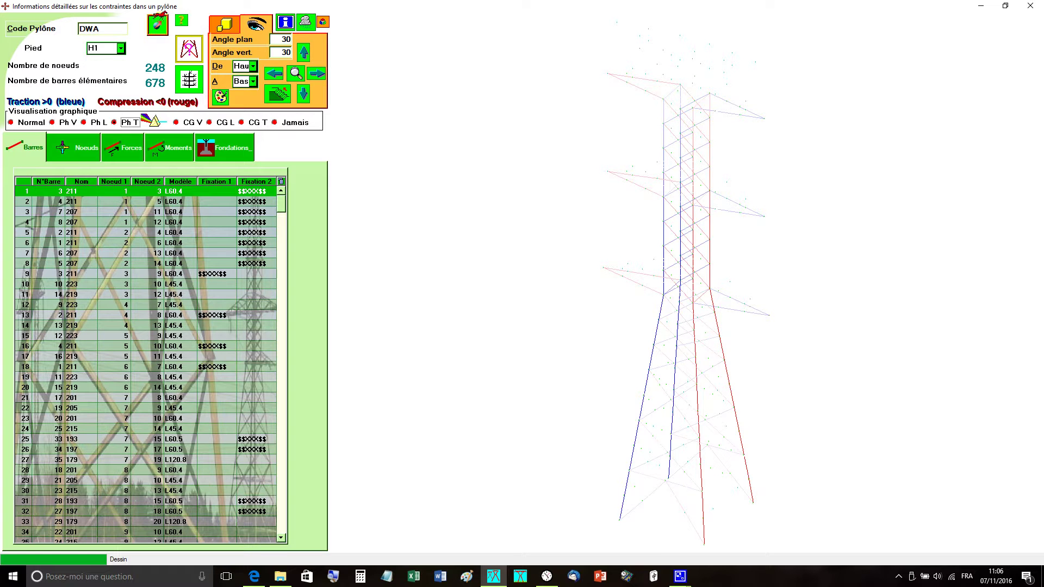
click(157, 24)
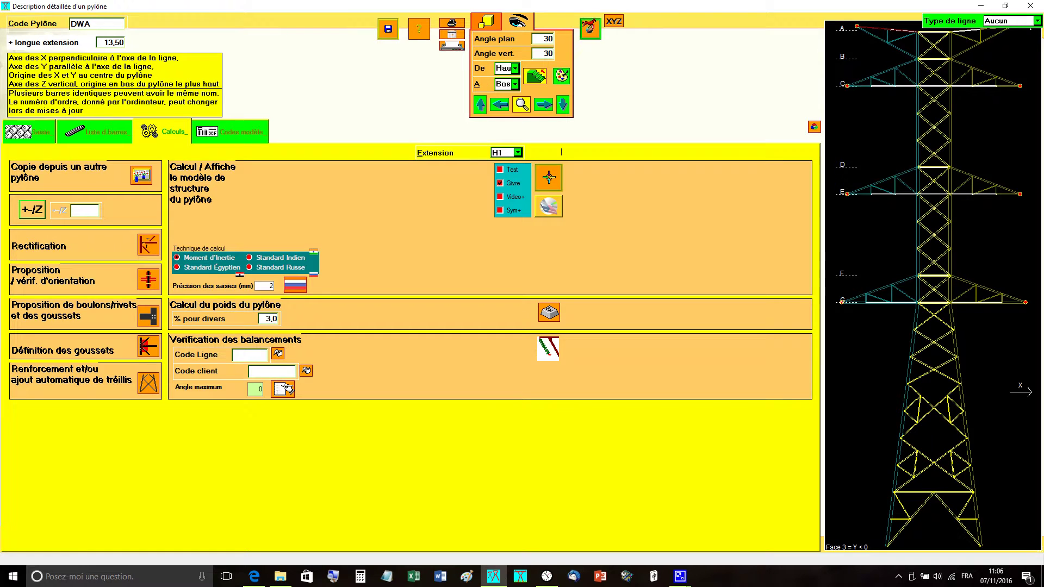
click(590, 27)
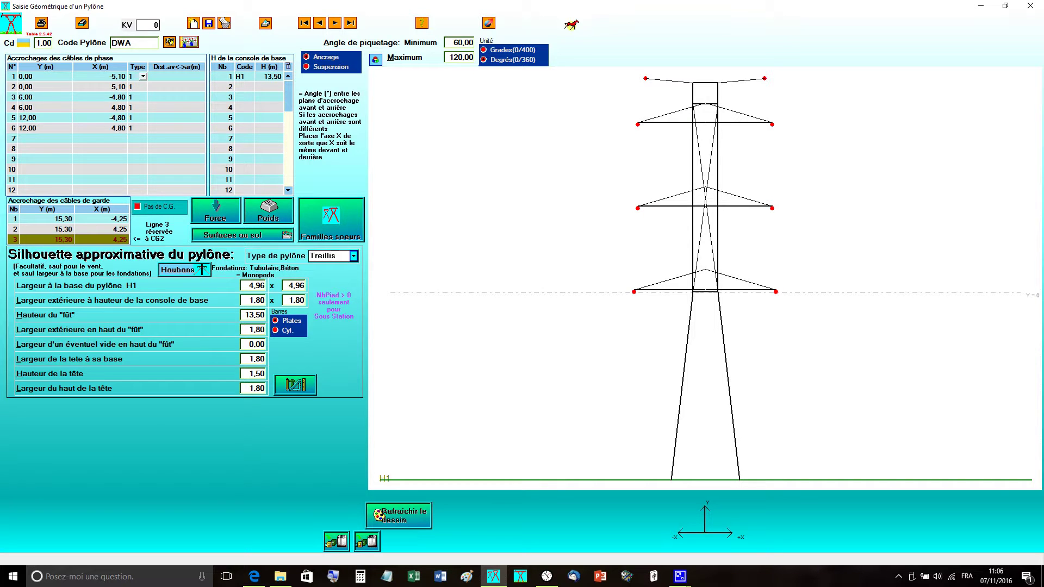
click(491, 23)
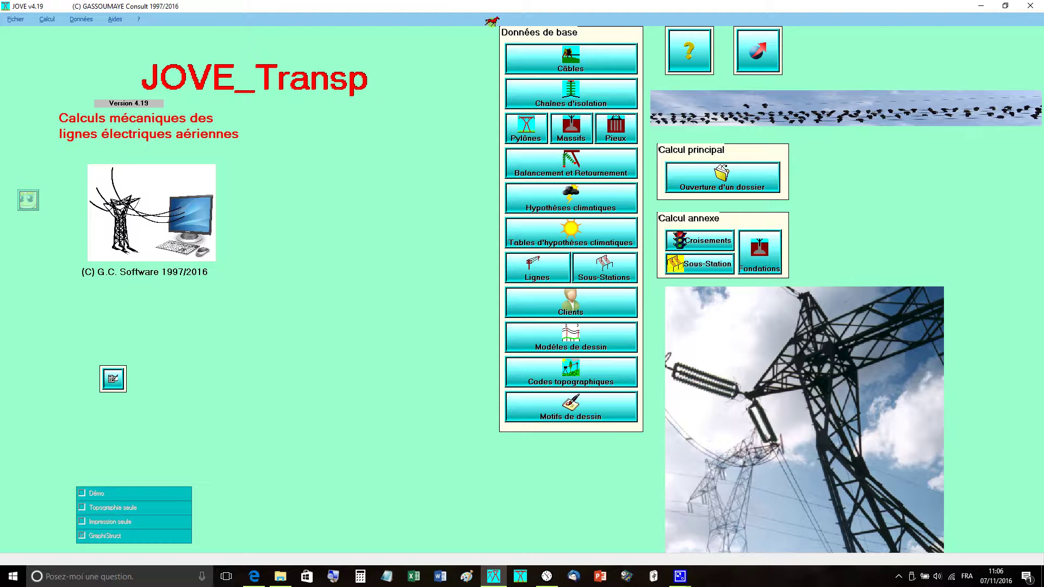
View the foundation block data and the foundation pile data, closing each record.
click(578, 130)
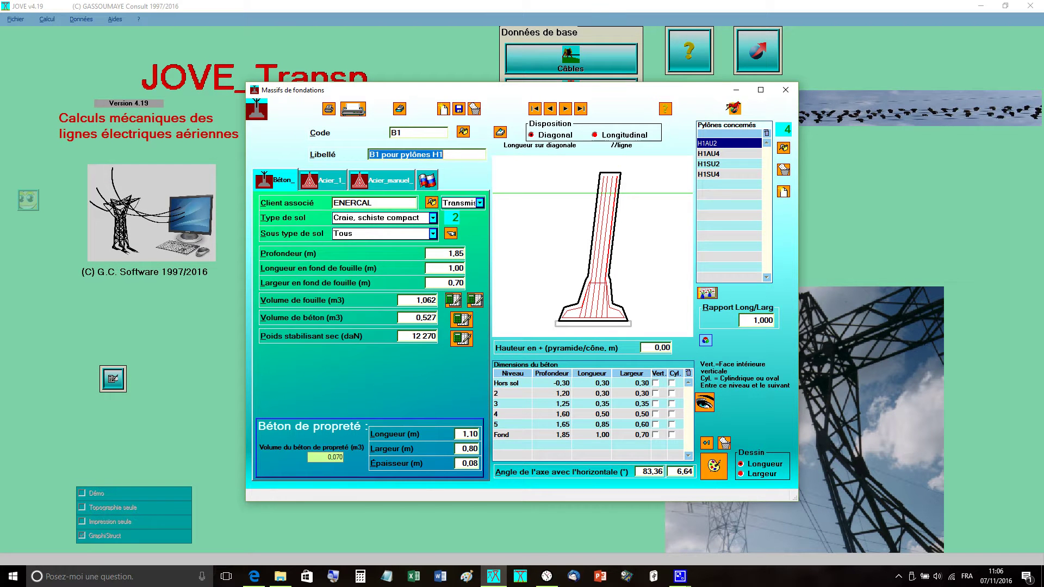
click(734, 108)
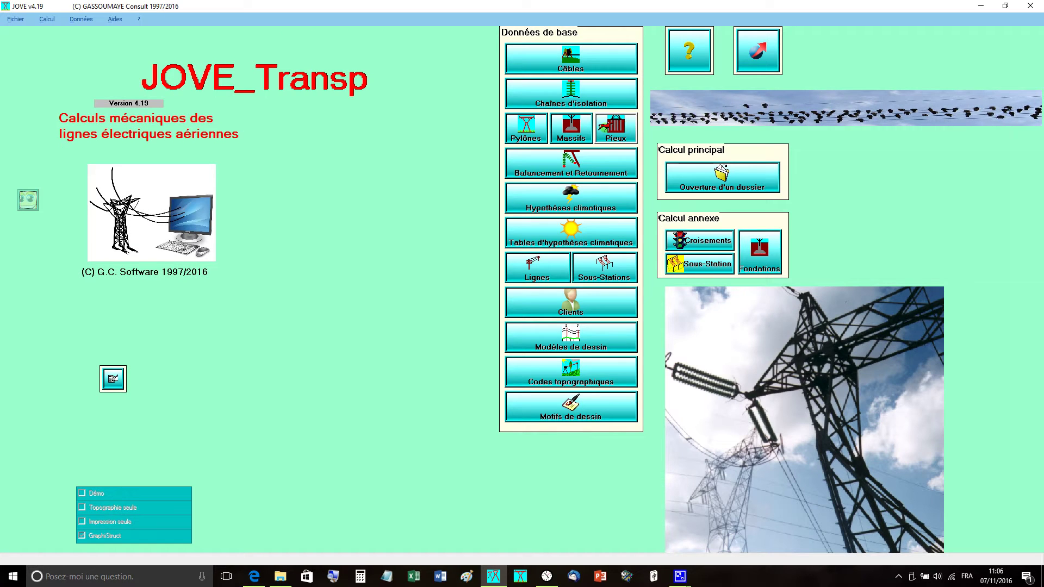
click(615, 128)
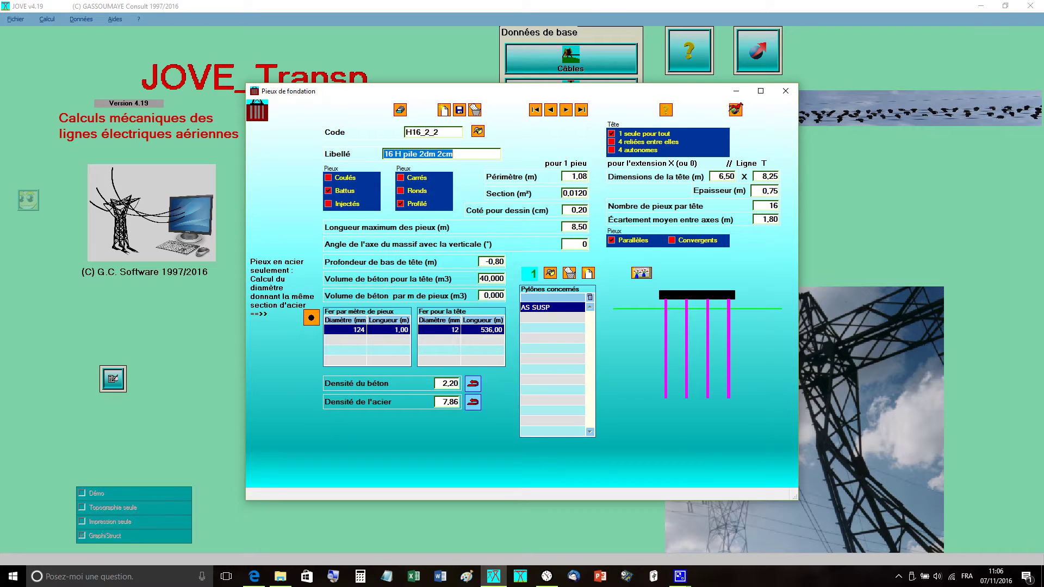
click(736, 109)
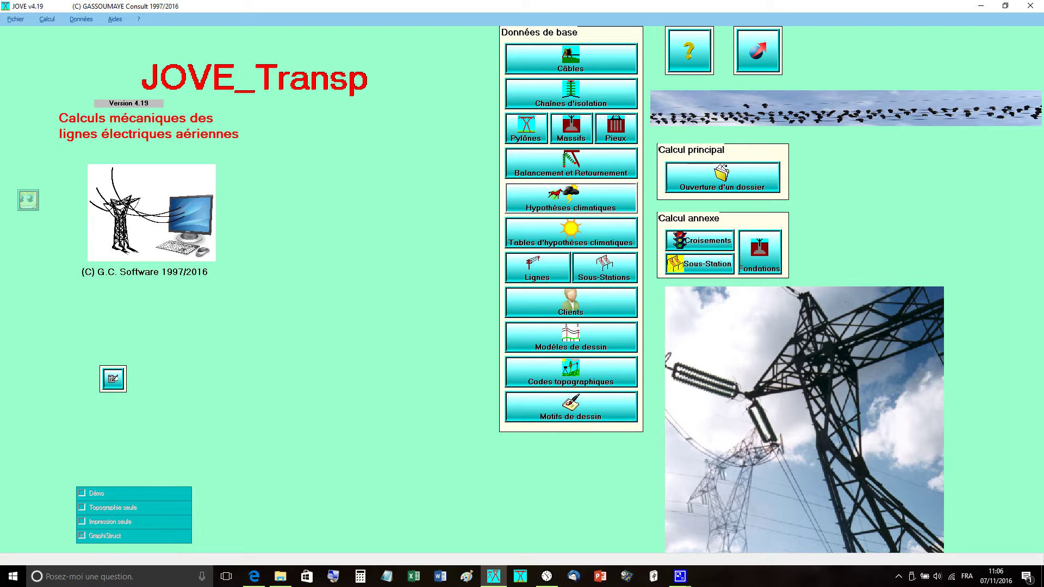
Browse the climatic hypotheses one by one from +HOT to AI2 and close them.
click(554, 193)
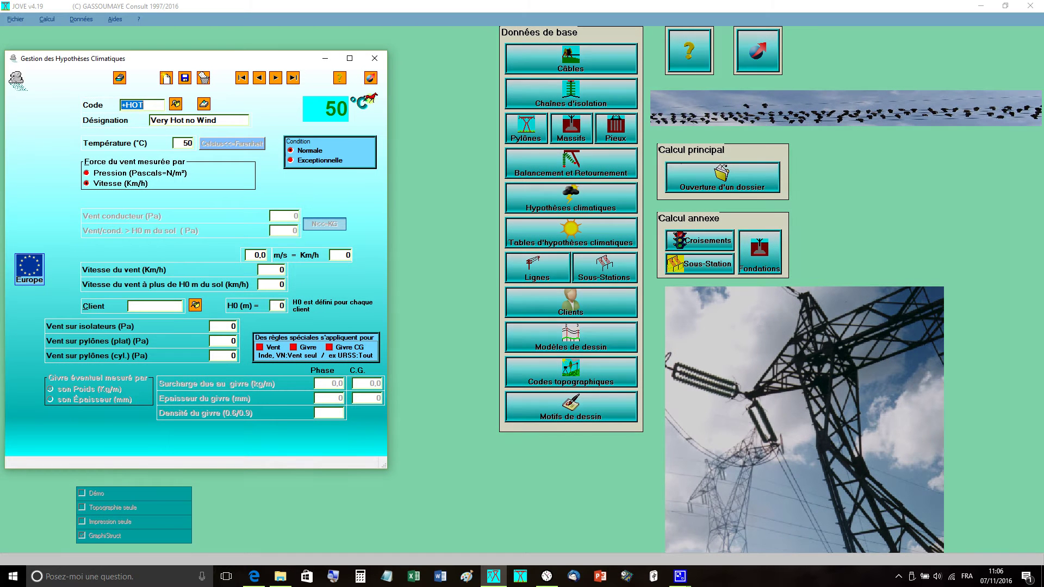
click(274, 76)
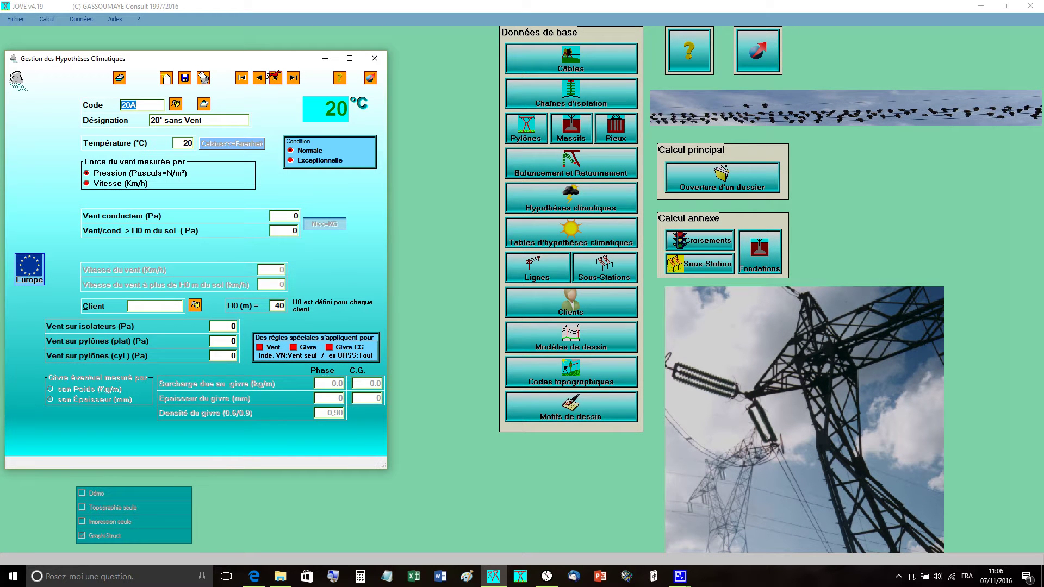
click(274, 76)
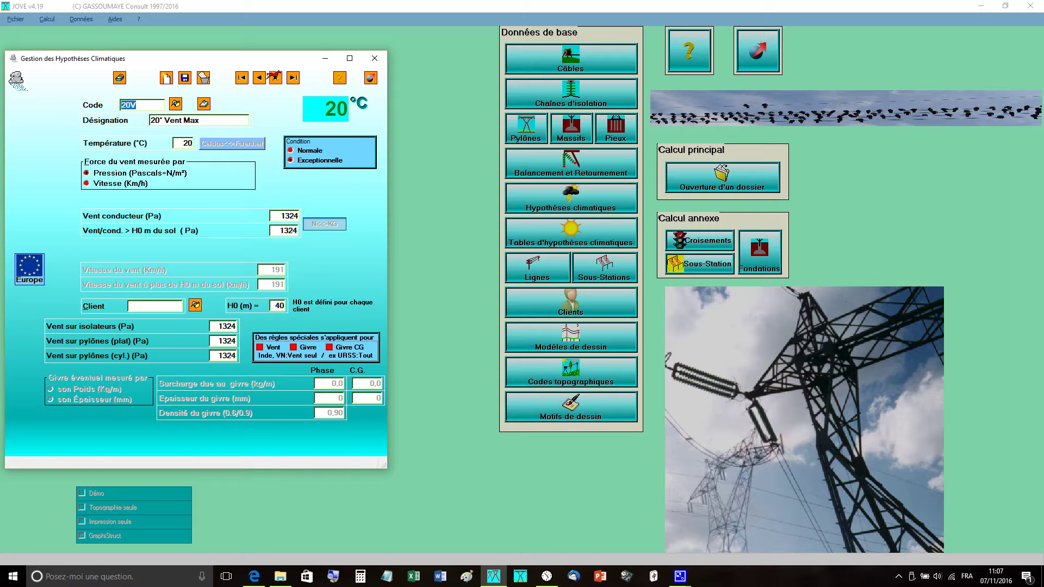
click(275, 76)
click(275, 76)
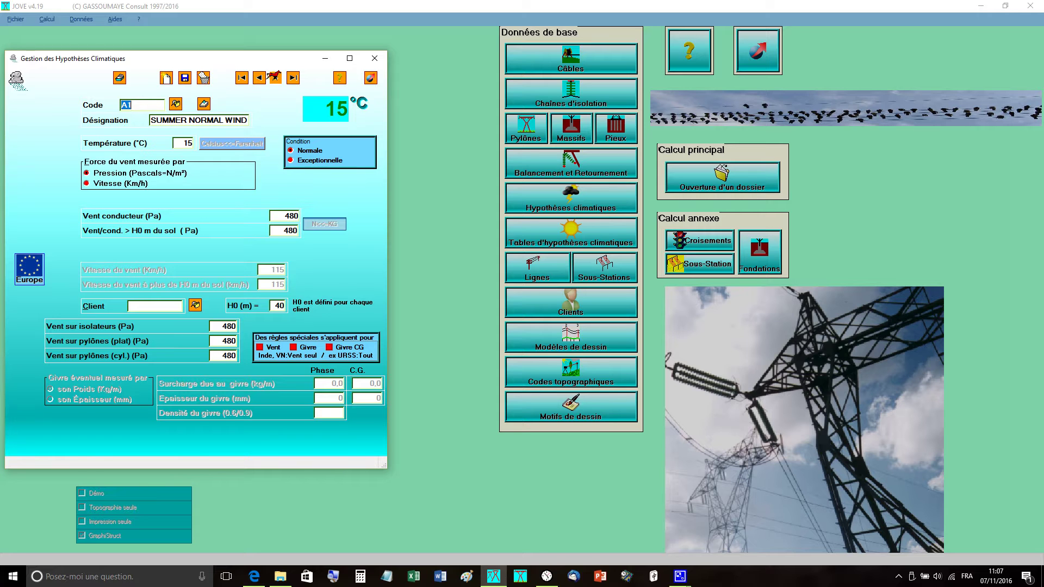
click(275, 76)
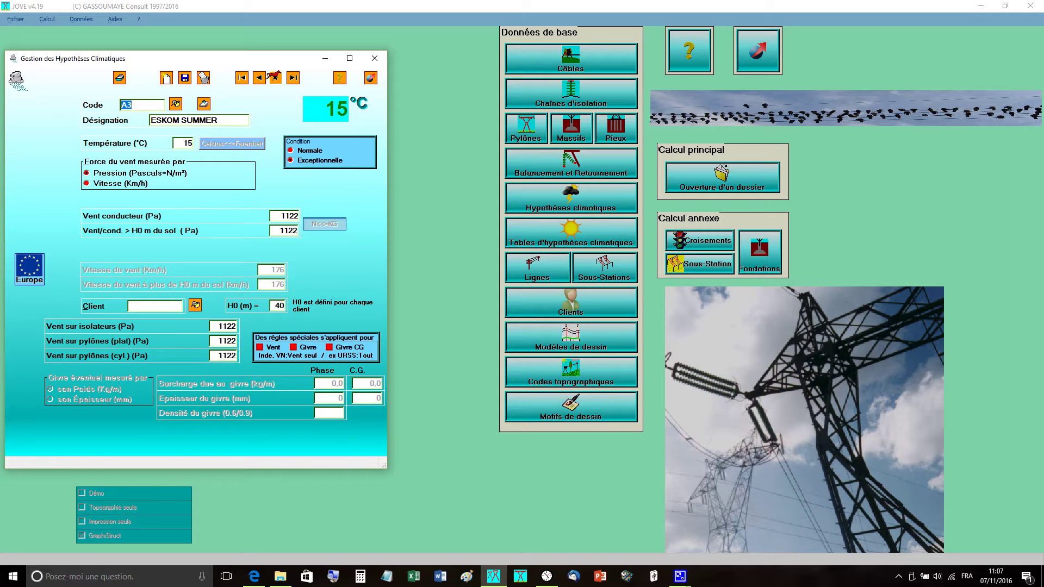
click(275, 76)
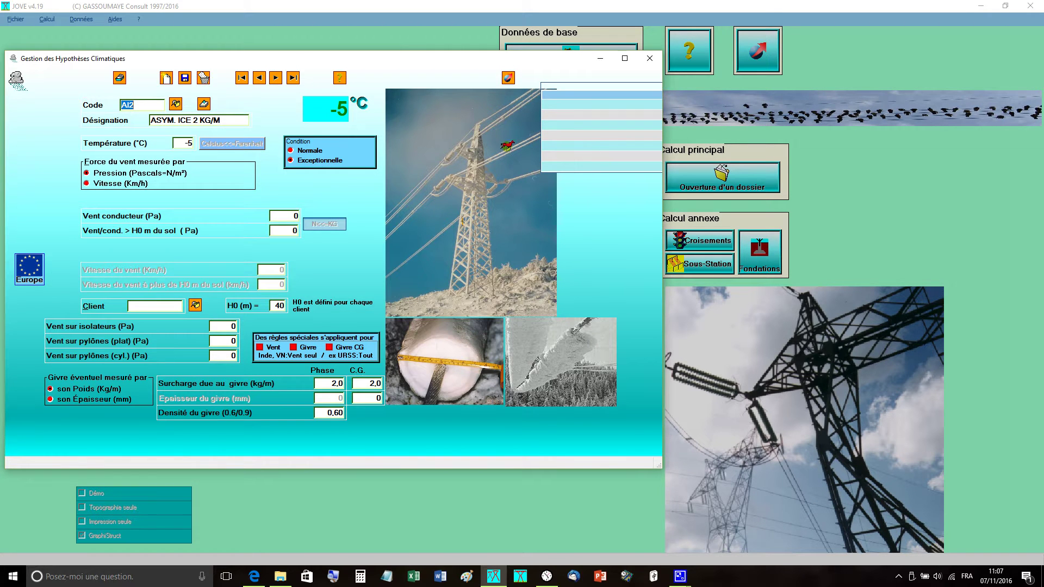
click(509, 76)
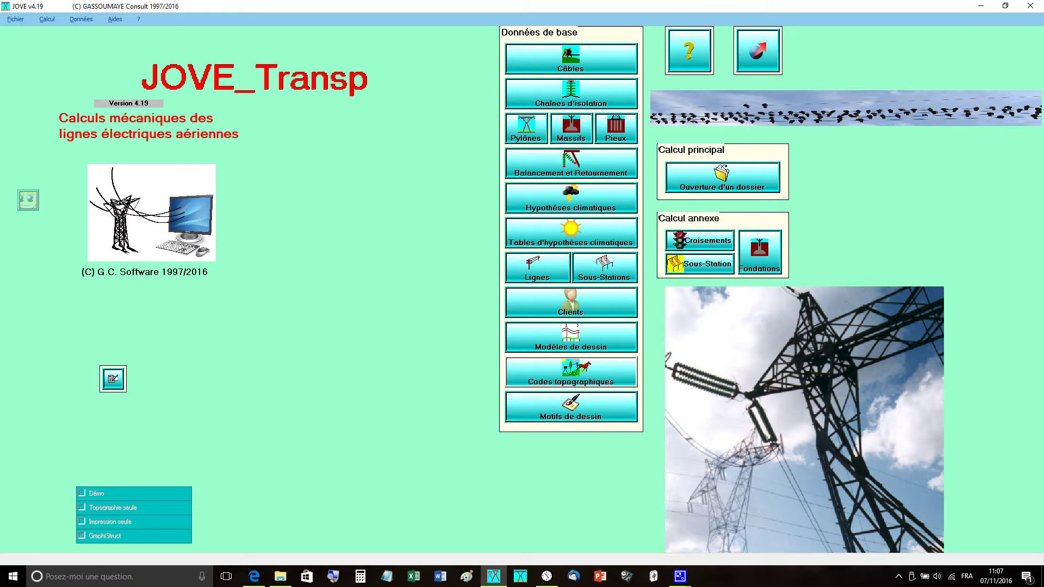
Browse the topographic codes one by one from 01 Piquet to 21 Arbre haut and close them.
click(571, 372)
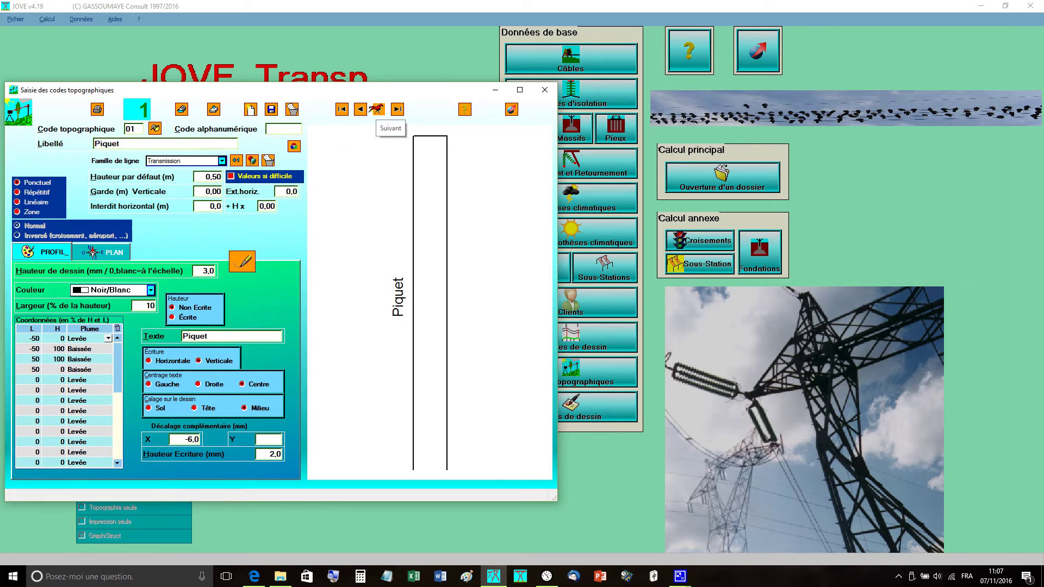
click(377, 109)
click(378, 109)
click(378, 109)
click(378, 109)
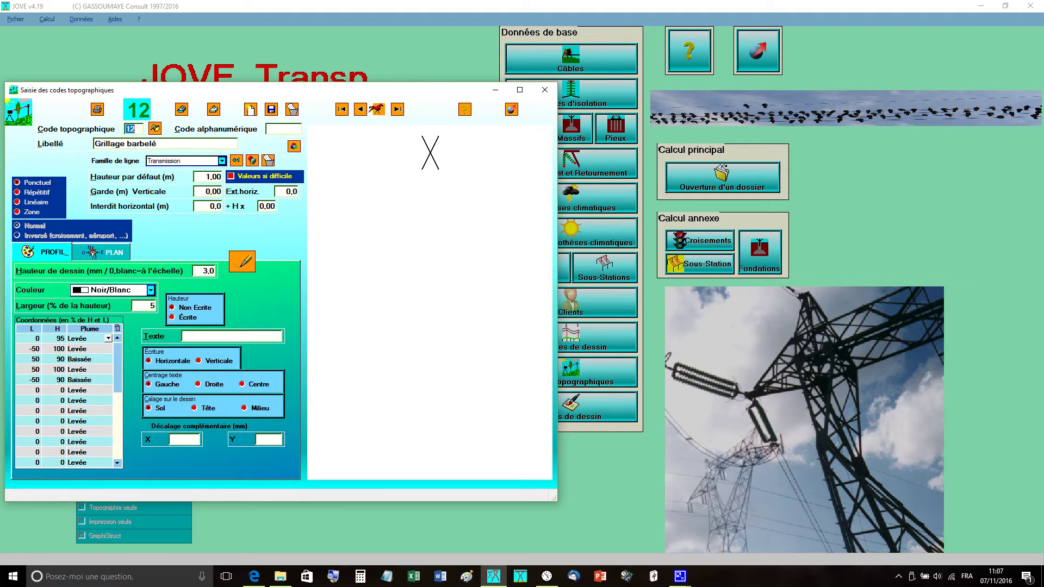
click(378, 110)
click(378, 110)
click(378, 110)
click(378, 109)
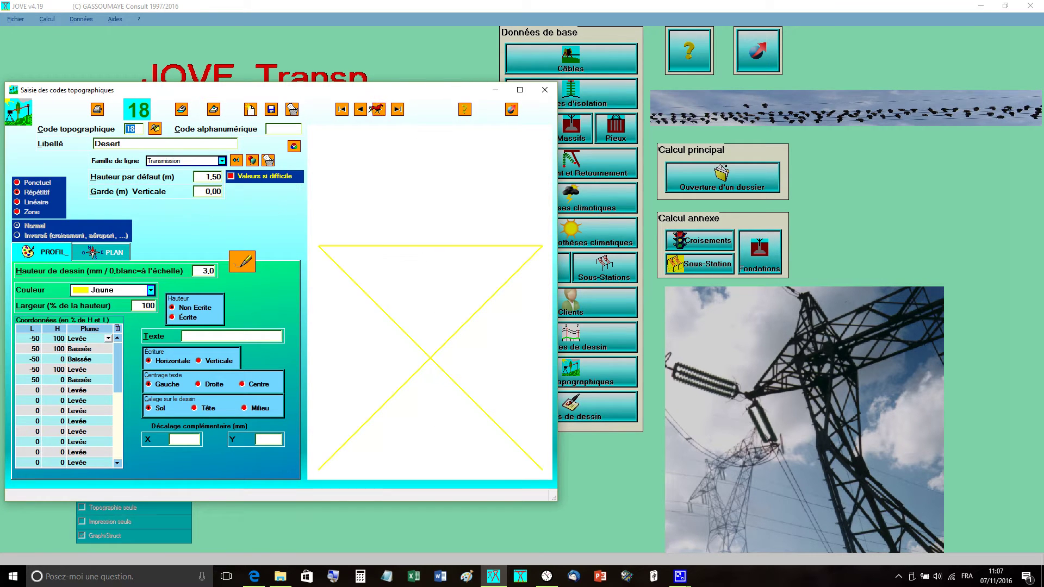
click(378, 109)
click(378, 109)
click(378, 109)
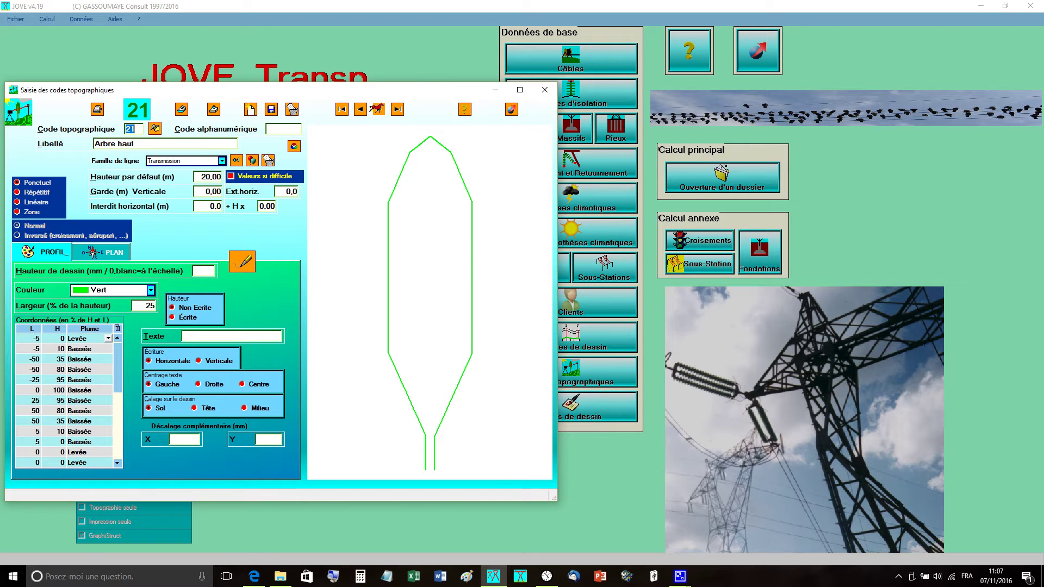
click(510, 108)
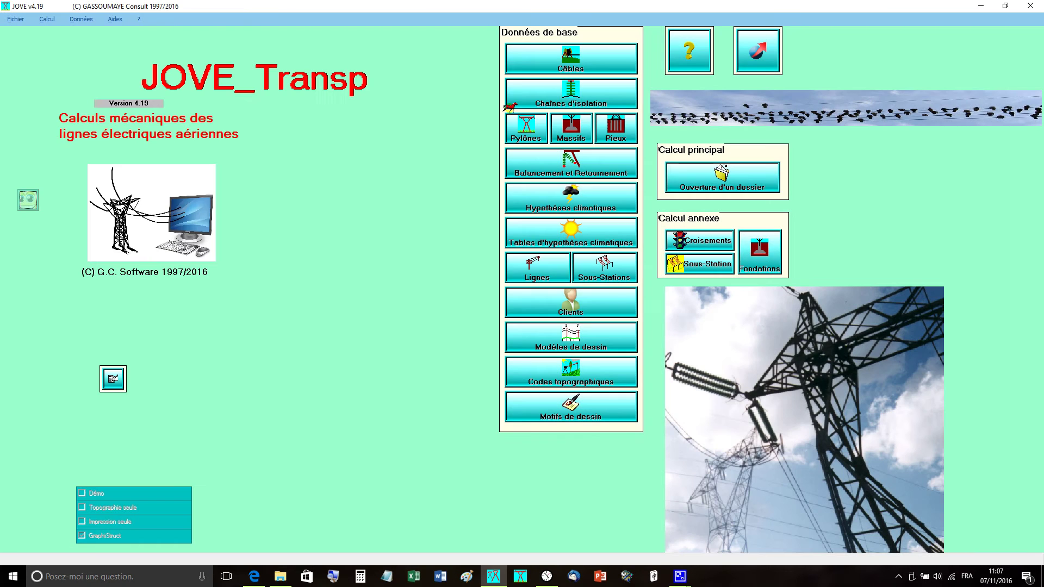
Review the safety coefficients and soil data of client CEB, and look at the insulator string data.
click(561, 302)
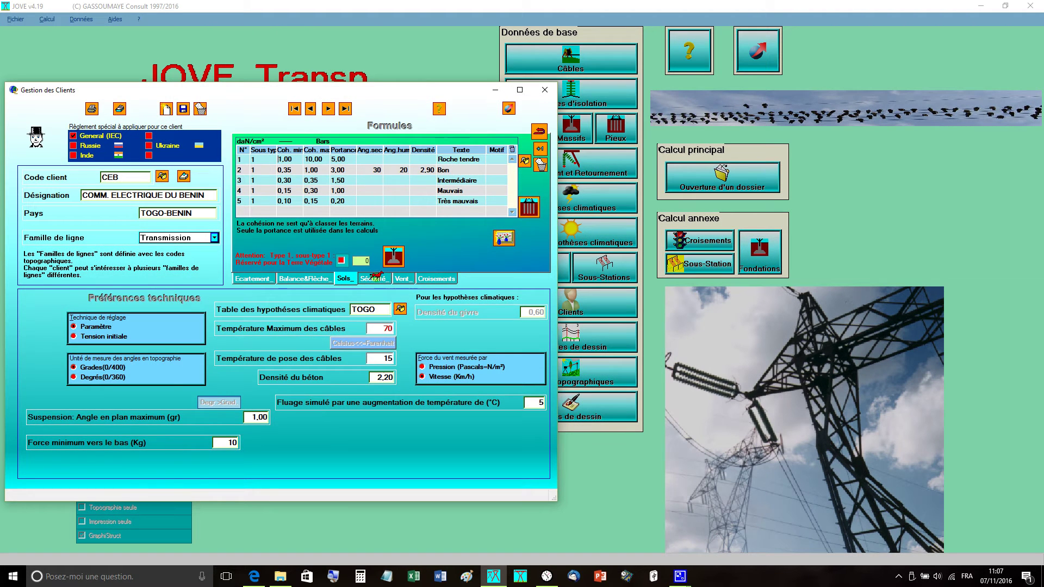
click(373, 278)
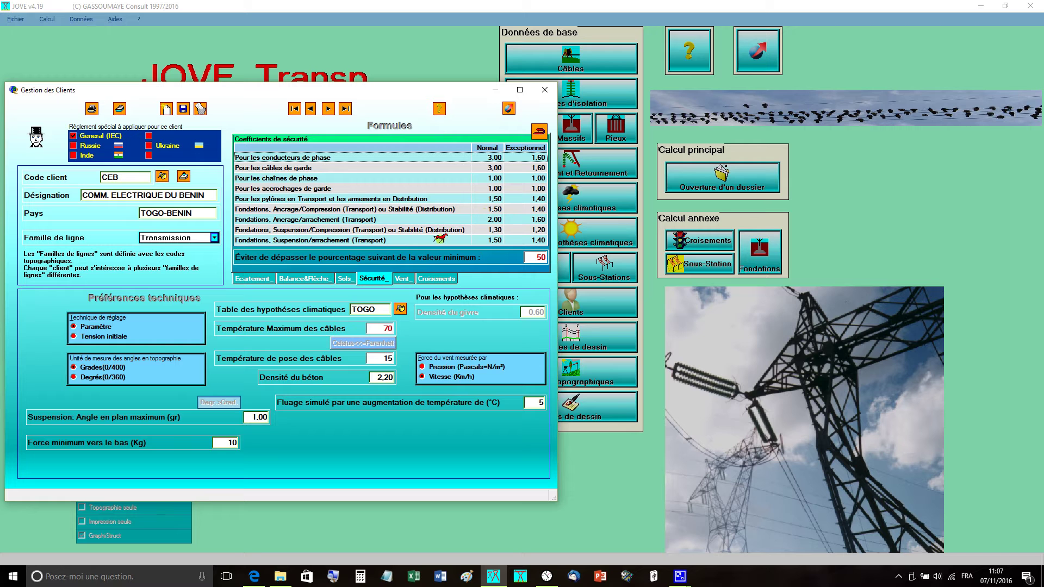
click(343, 277)
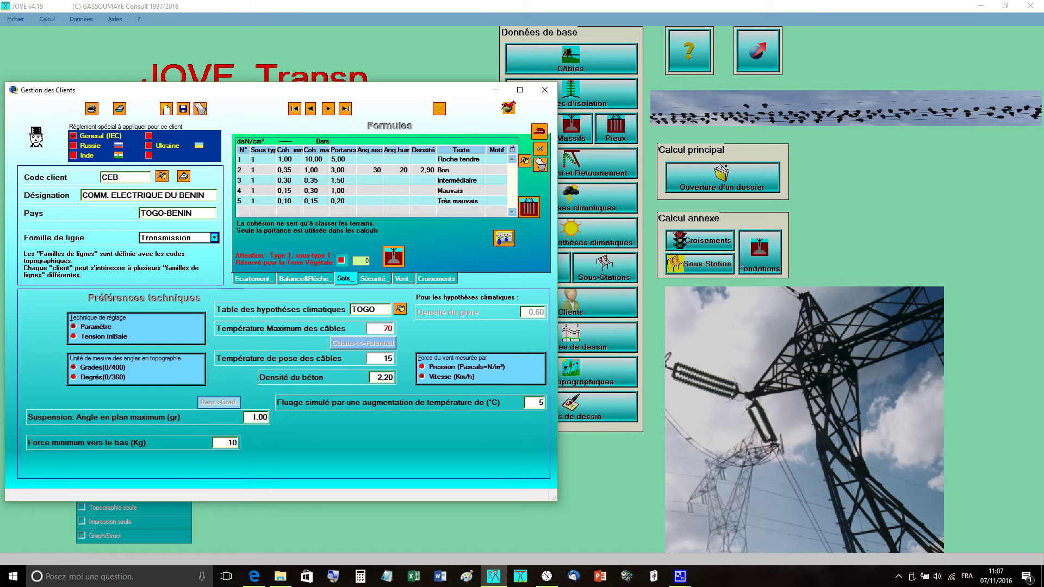
click(507, 107)
click(569, 96)
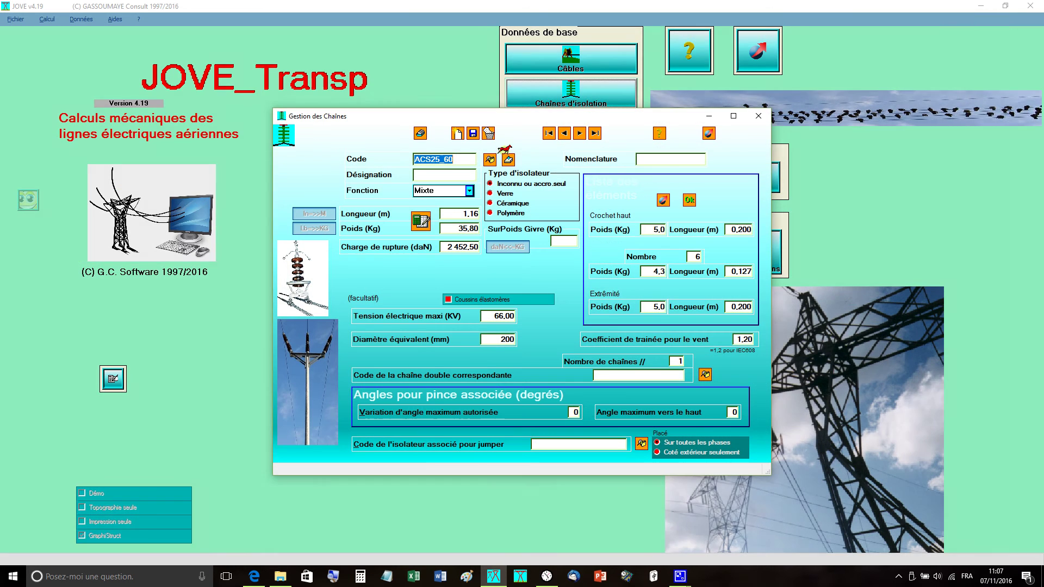
click(708, 133)
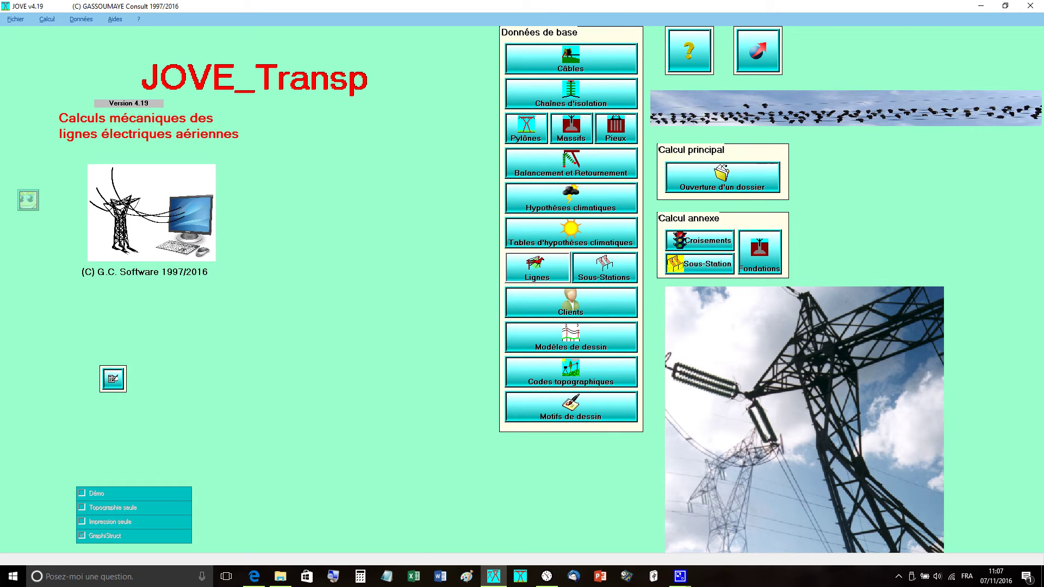
View line type 225D and open the substation bay data.
click(536, 265)
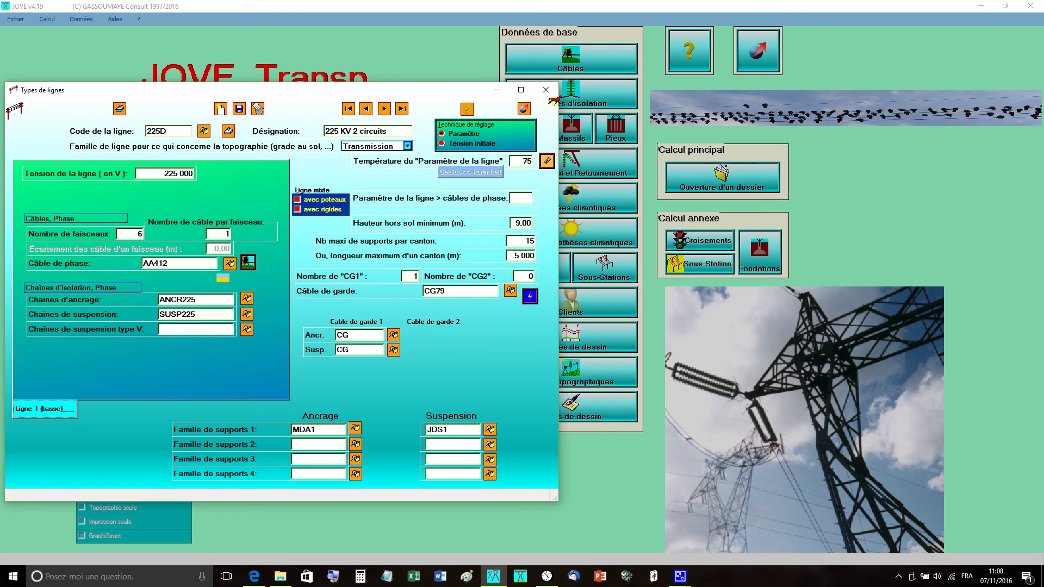
click(523, 108)
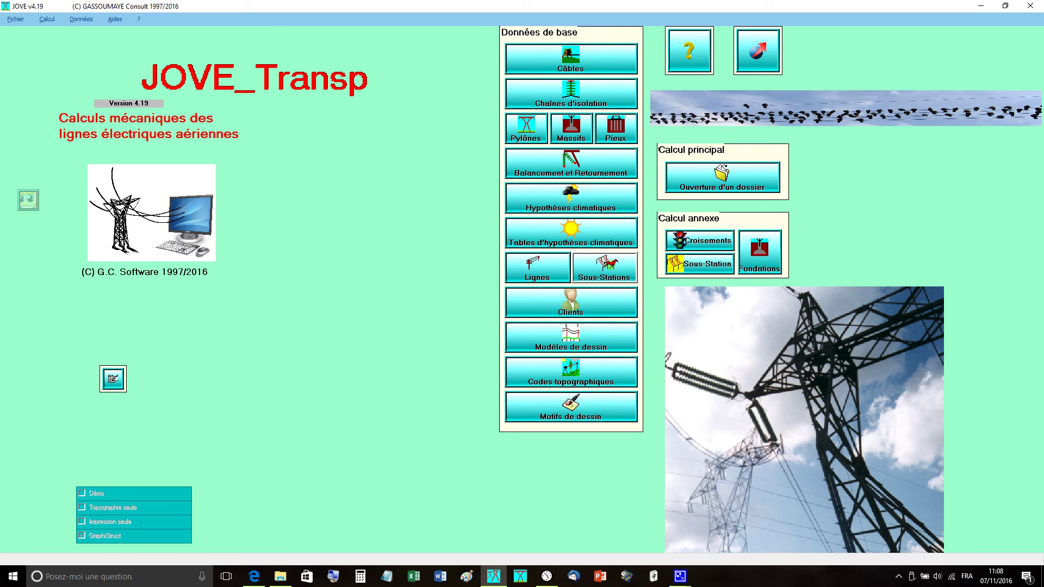
click(605, 266)
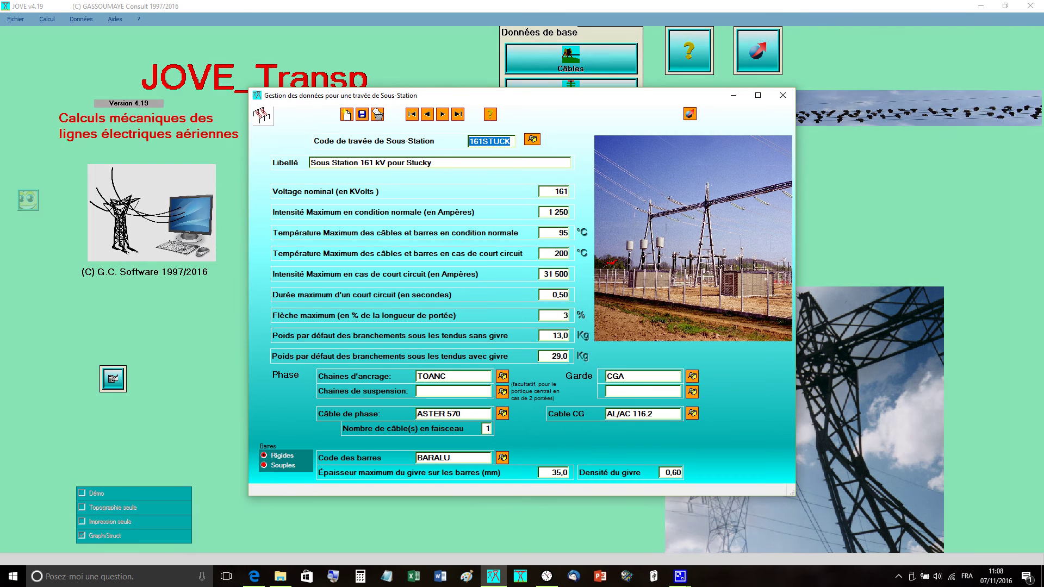